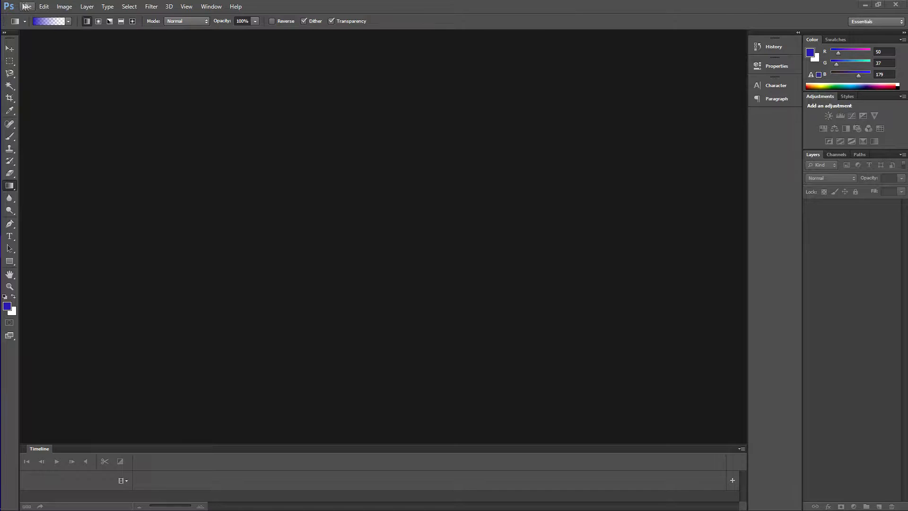
# Create a new 2560 × 1440 px document named "youtube banner" at 72 pixels/inch with transparent background contents.
pyautogui.click(29, 17)
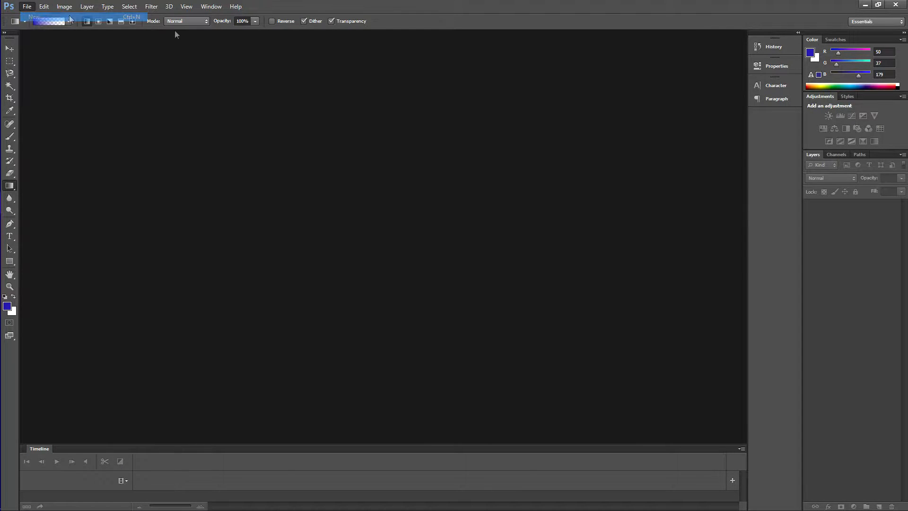
pyautogui.write('youtube banner')
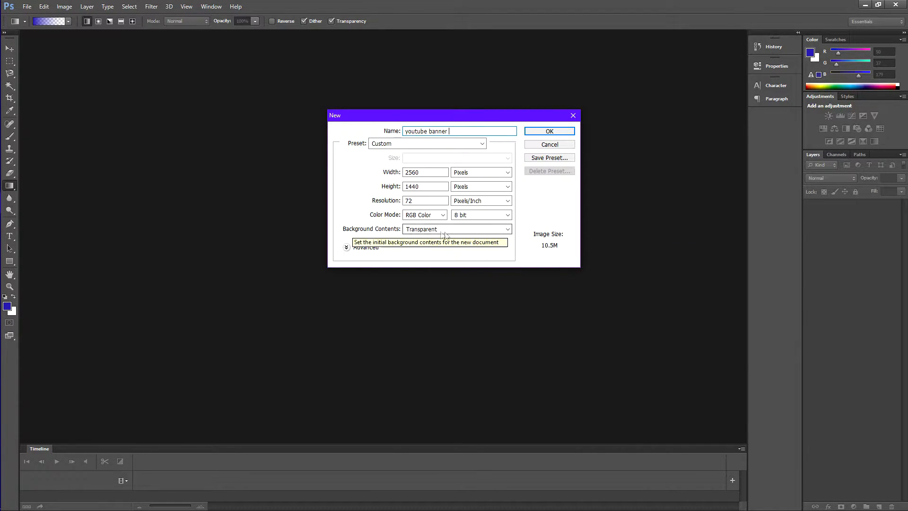
pyautogui.click(410, 229)
pyautogui.click(421, 254)
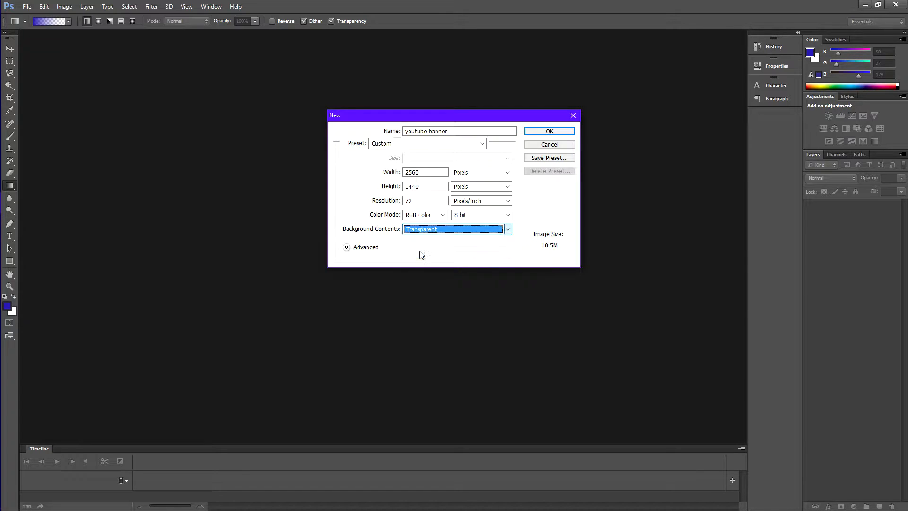
pyautogui.click(549, 131)
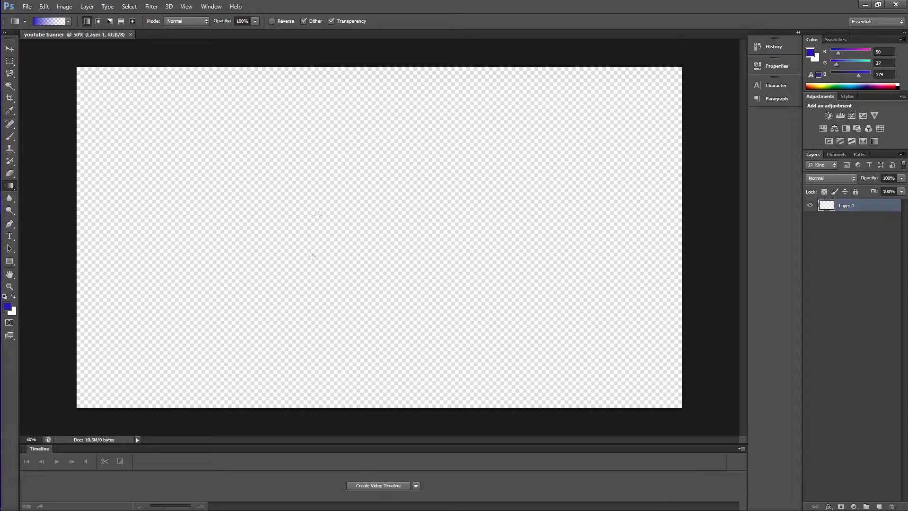
# Place the image Icarus Fallen (2) from the 120+ Shader Screenshot Pack folder into the banner document.
pyautogui.click(27, 6)
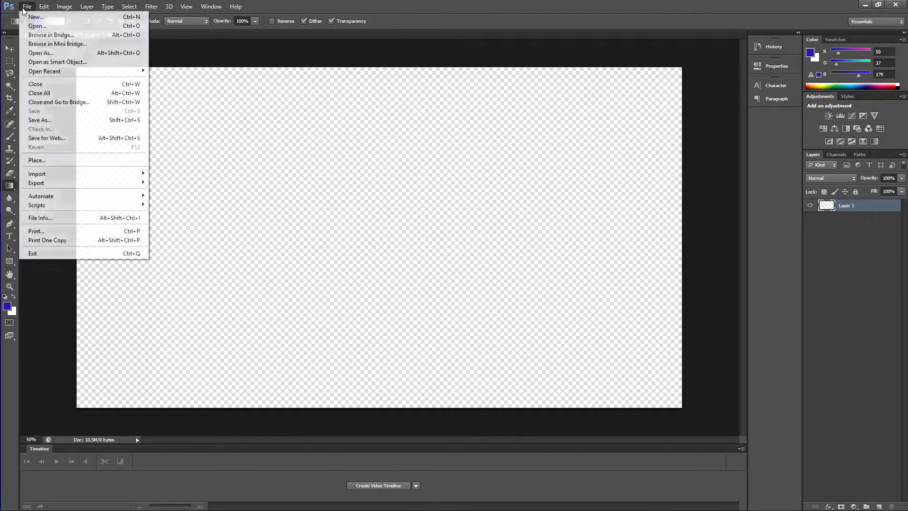
pyautogui.click(60, 163)
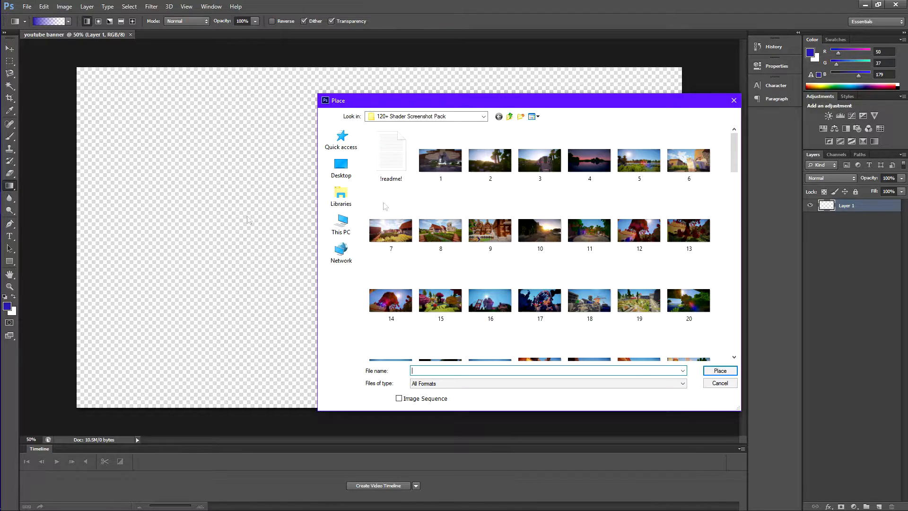
pyautogui.scroll(-5, 549, 244)
pyautogui.scroll(-2, 549, 245)
pyautogui.click(484, 117)
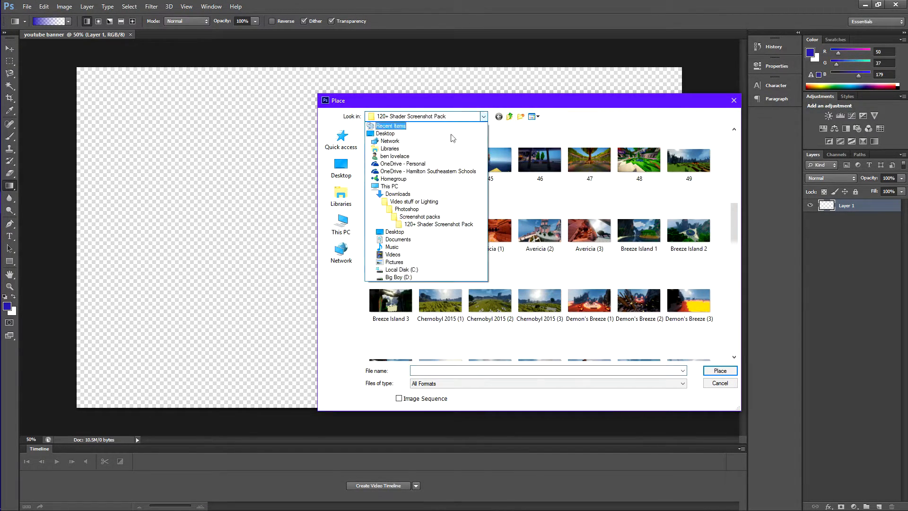
pyautogui.click(416, 224)
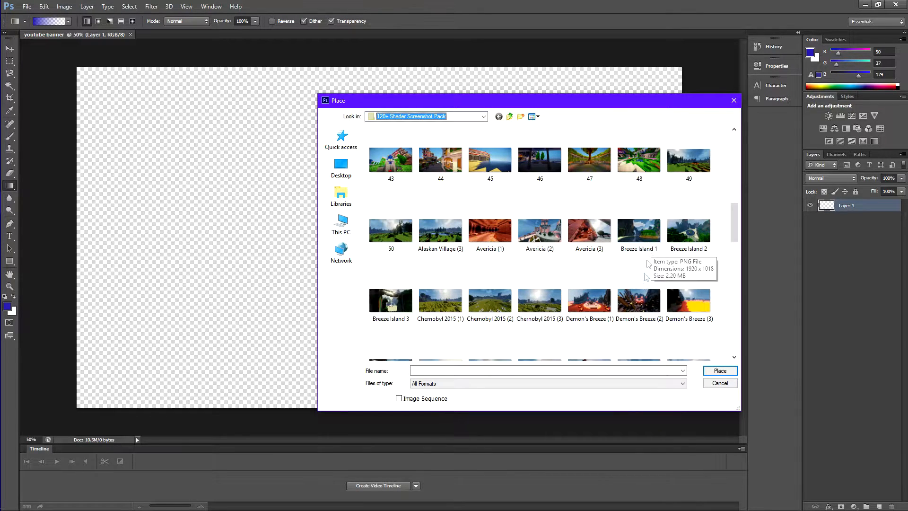
pyautogui.scroll(-5, 587, 256)
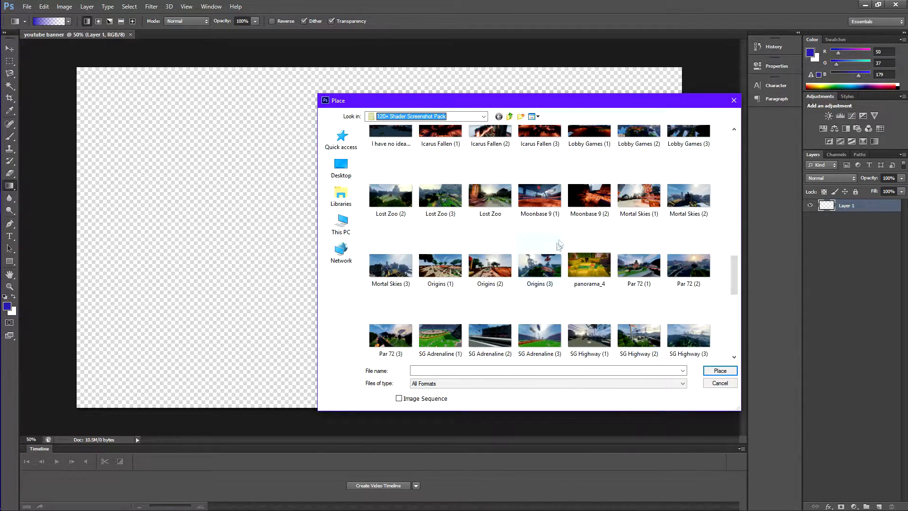
pyautogui.scroll(-3, 440, 272)
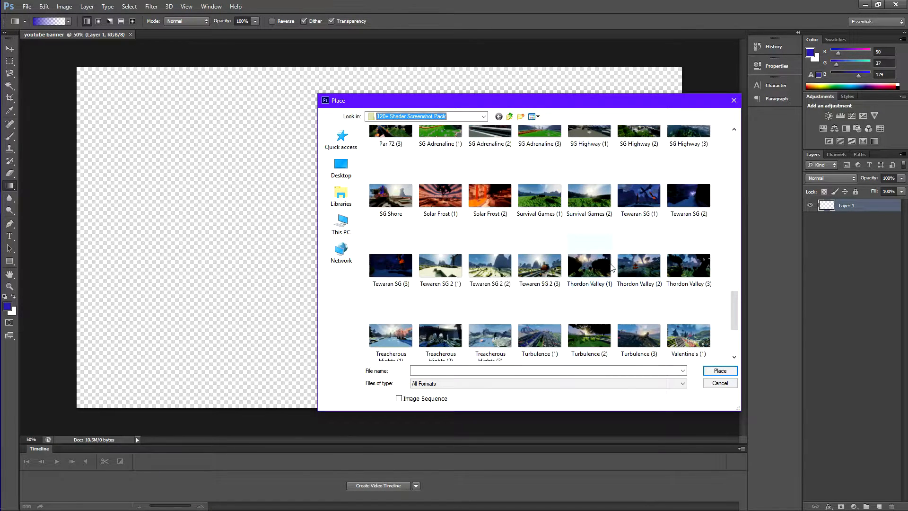
pyautogui.scroll(-2, 612, 267)
pyautogui.scroll(15, 652, 256)
pyautogui.scroll(2, 652, 255)
pyautogui.scroll(-6, 652, 256)
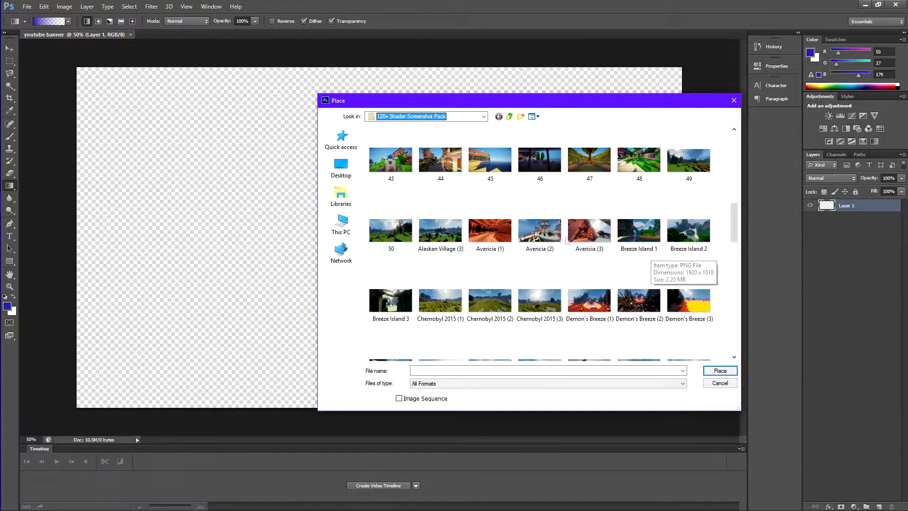
pyautogui.scroll(-1, 460, 283)
pyautogui.doubleClick(500, 333)
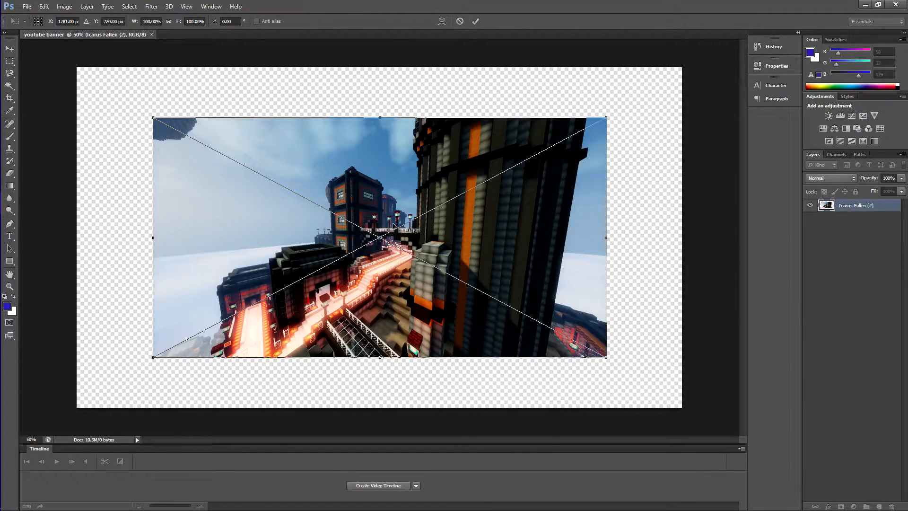
# Scale the placed Icarus Fallen (2) image to about 142% to cover the canvas, commit it, and shift it slightly left.
pyautogui.moveTo(326, 251); pyautogui.dragTo(249, 203)
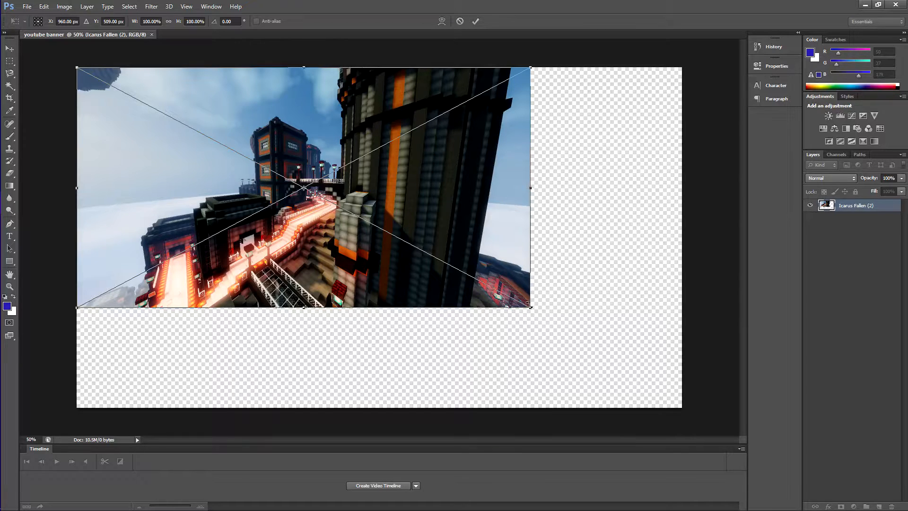
pyautogui.moveTo(529, 306); pyautogui.dragTo(718, 406)
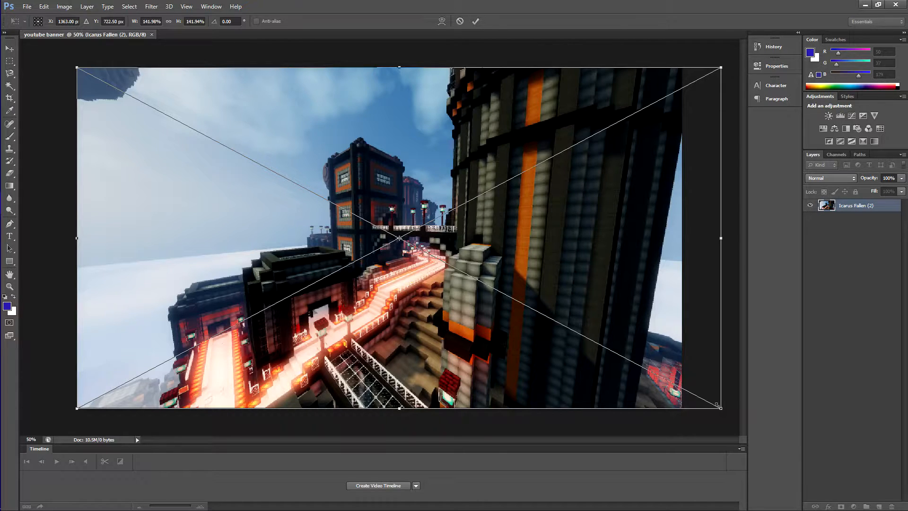
pyautogui.click(476, 22)
pyautogui.press('g')
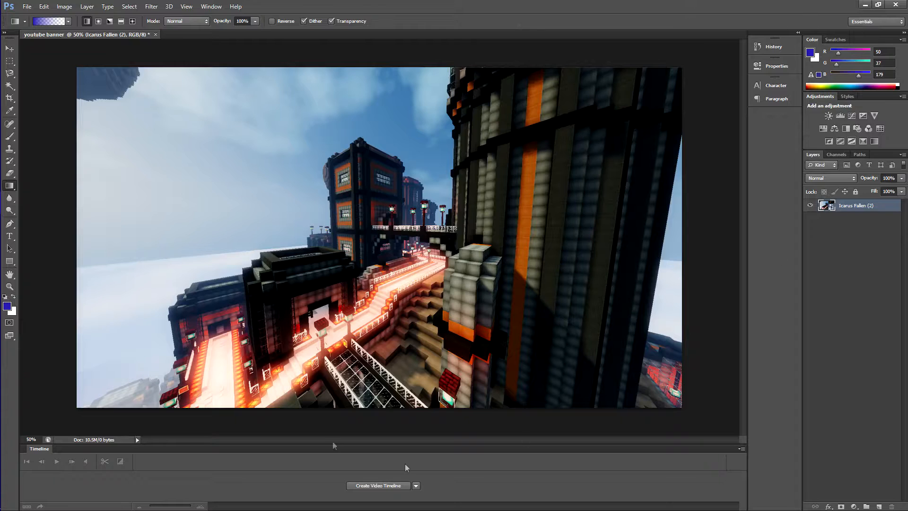
pyautogui.click(9, 49)
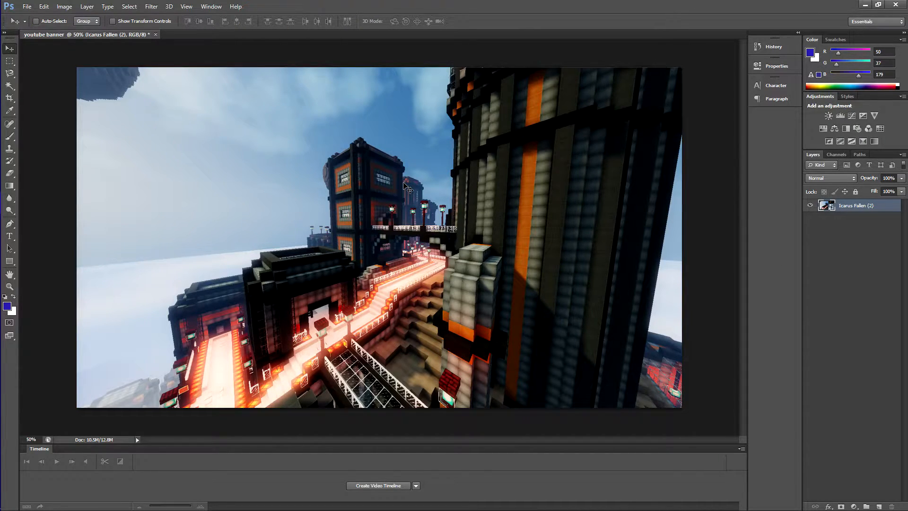
pyautogui.moveTo(393, 247); pyautogui.dragTo(360, 245)
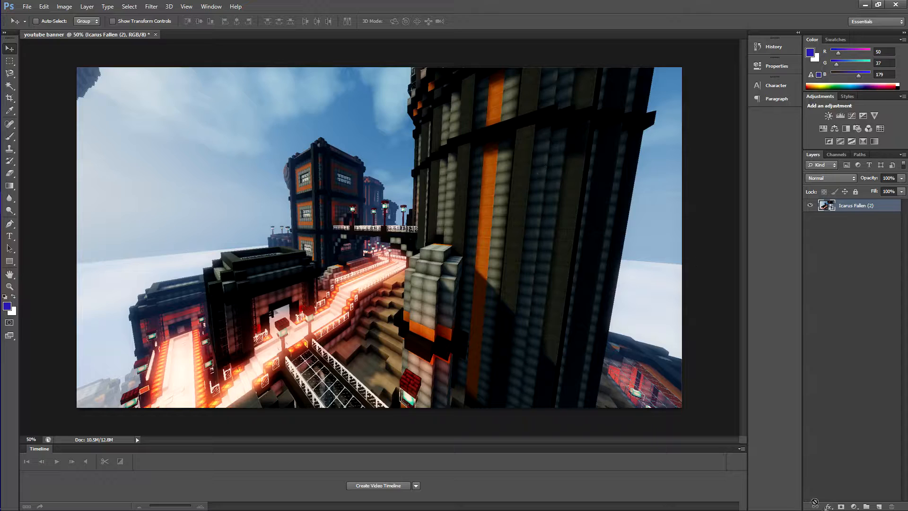
# Add a new layer and place channel-art-template-fireworks from the Other Images folder on it, discarding the Fireworks data.
pyautogui.click(878, 506)
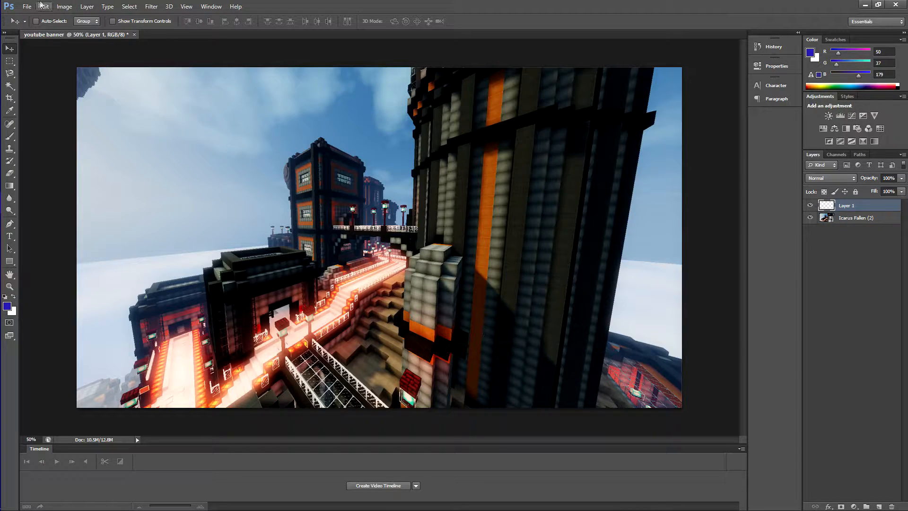
pyautogui.click(29, 8)
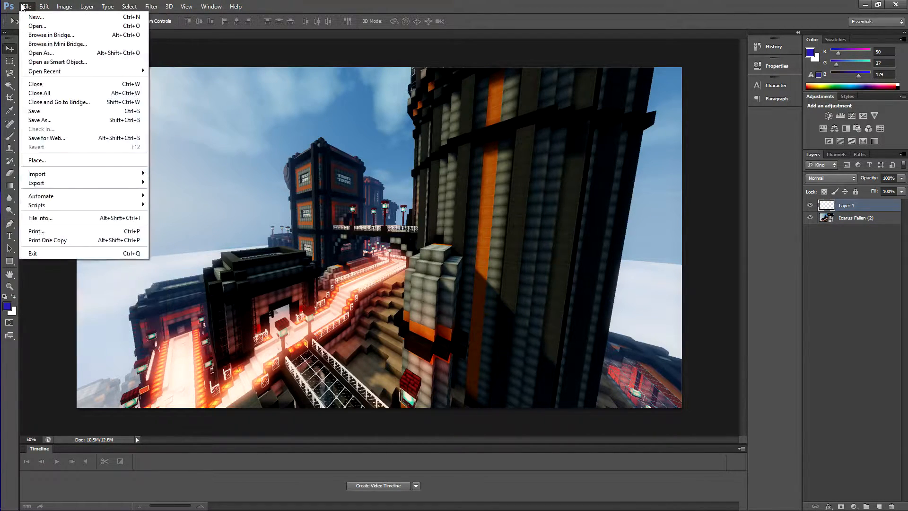
pyautogui.click(36, 161)
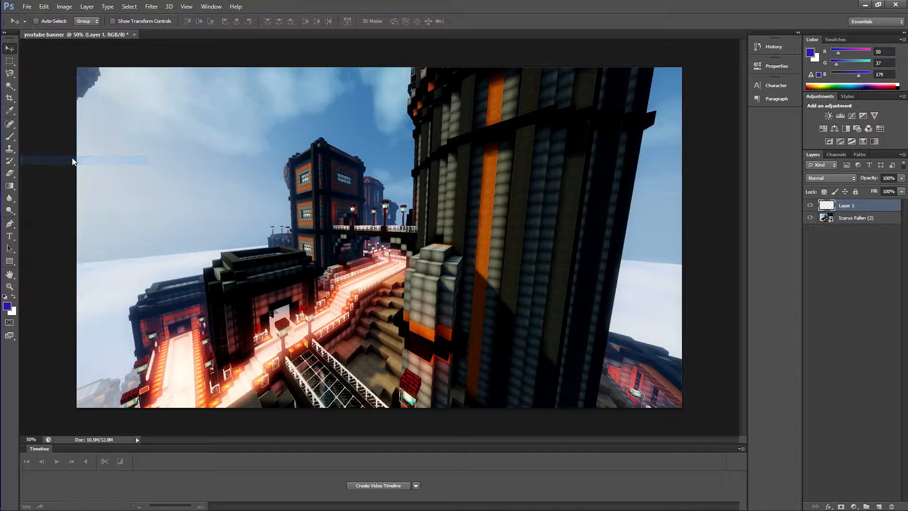
pyautogui.click(483, 118)
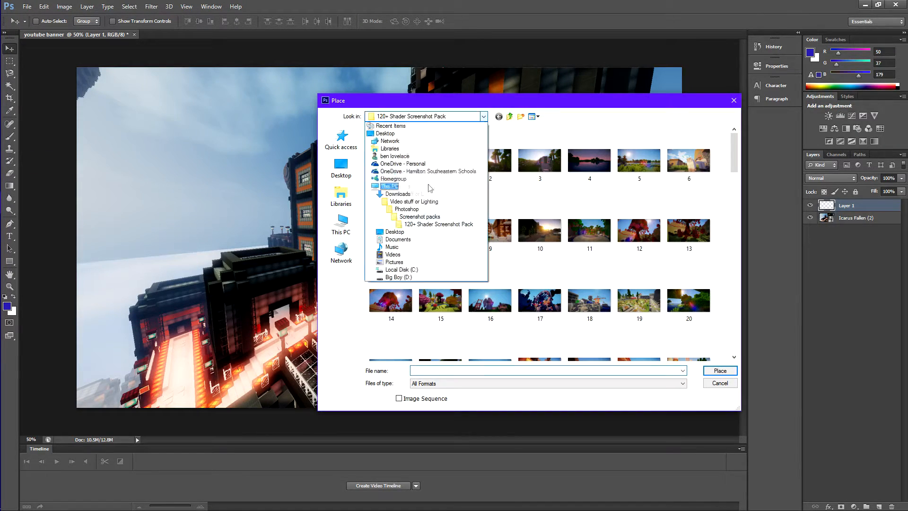
pyautogui.click(411, 211)
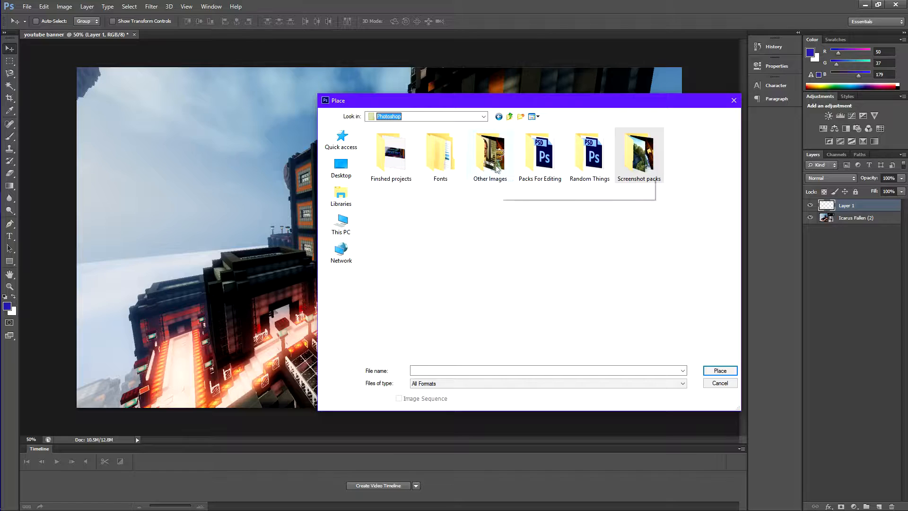
pyautogui.doubleClick(508, 172)
pyautogui.click(680, 176)
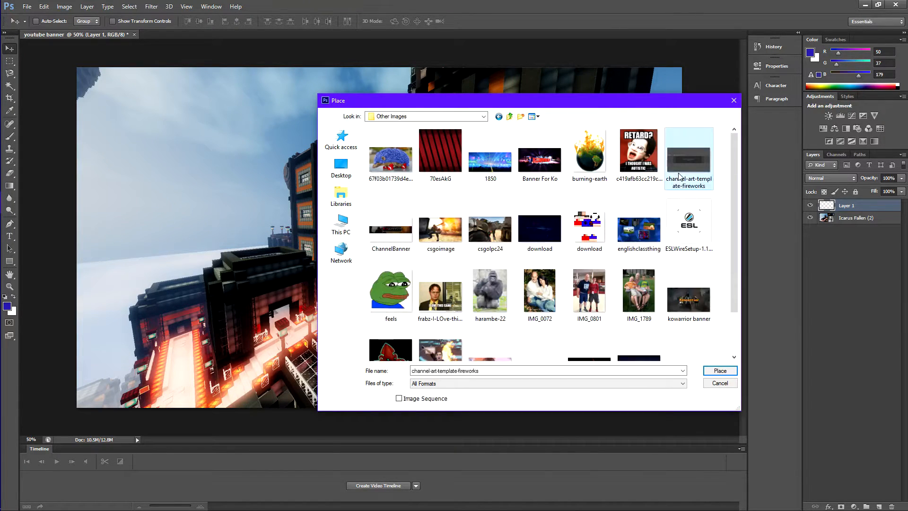
pyautogui.doubleClick(680, 175)
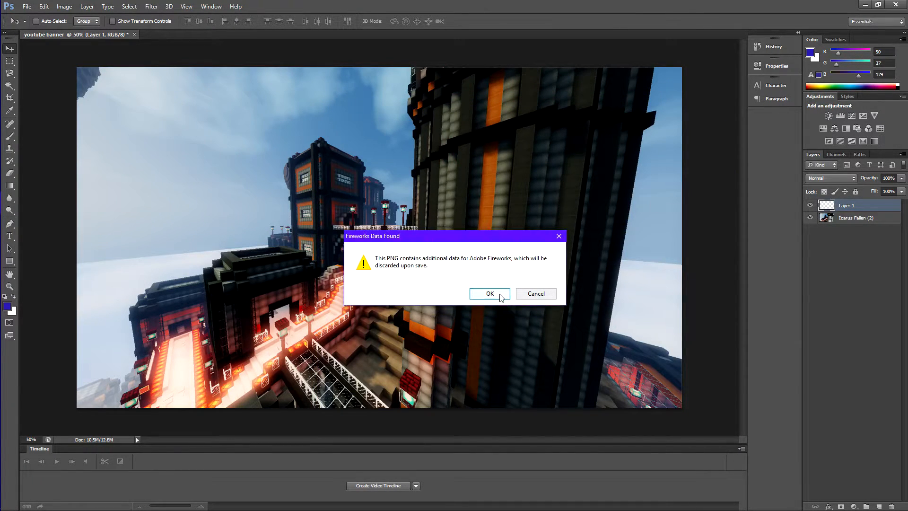
pyautogui.click(491, 293)
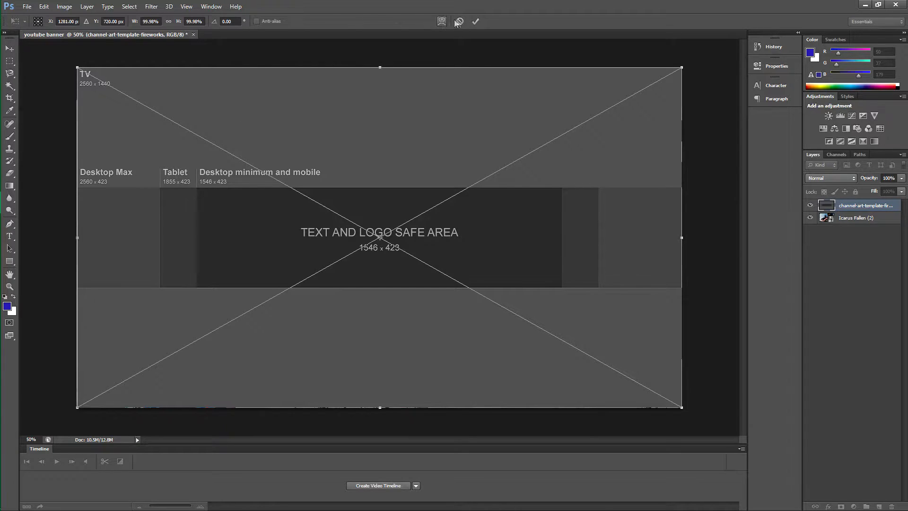
pyautogui.click(475, 21)
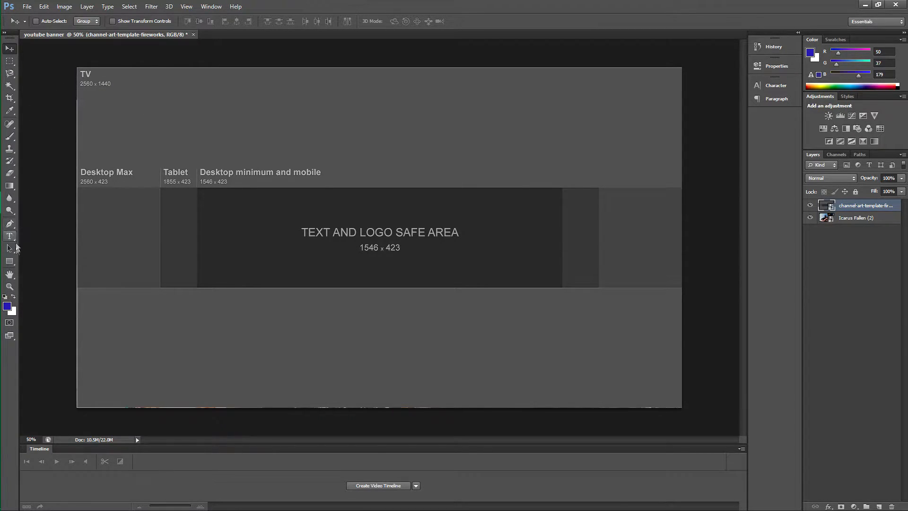
# Draw two white-filled rectangles covering the template areas above and below the central banner strip, the lower one about 2670 × 548 px.
pyautogui.click(11, 262)
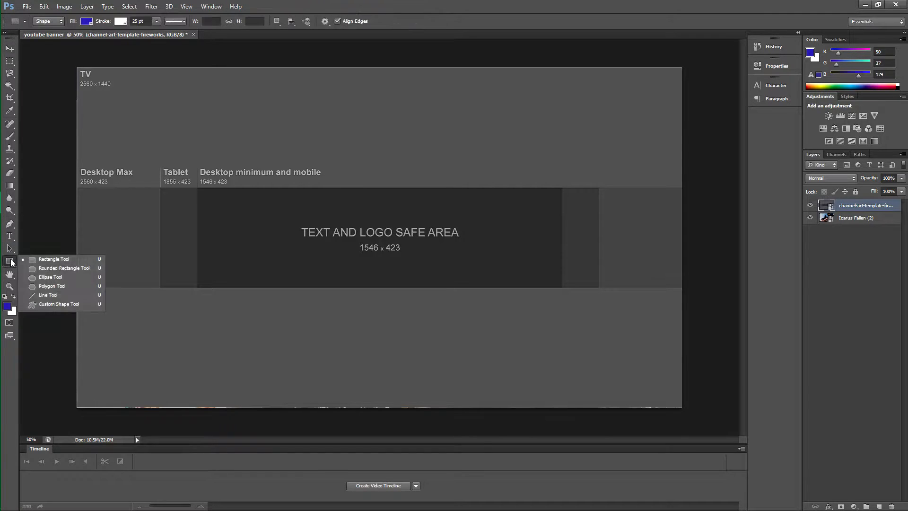
pyautogui.click(41, 260)
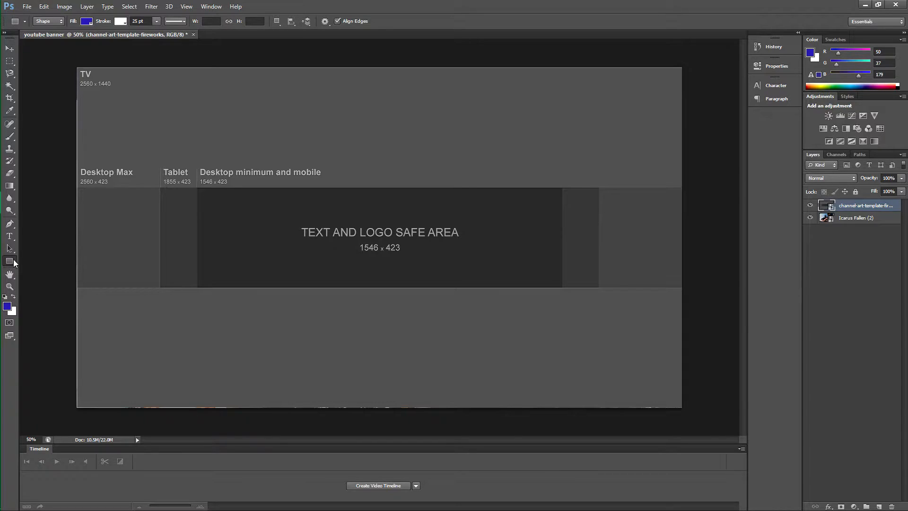
pyautogui.click(87, 21)
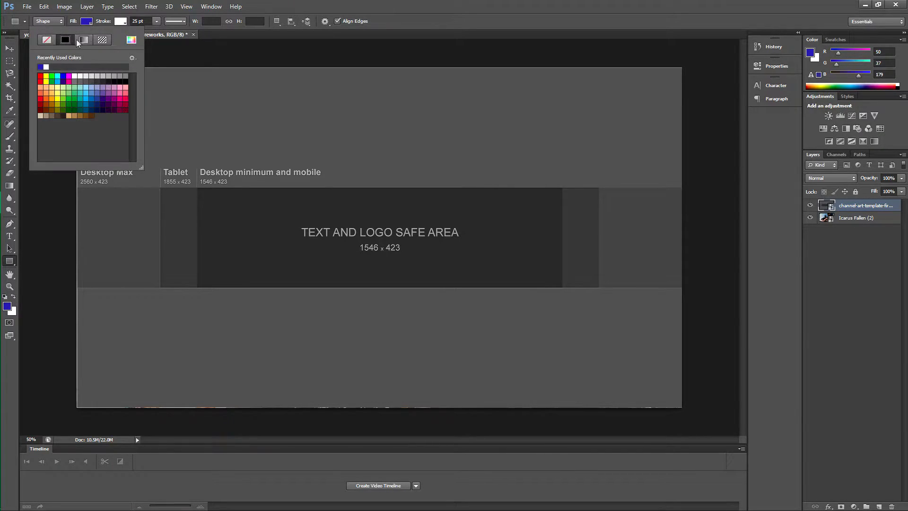
pyautogui.click(74, 75)
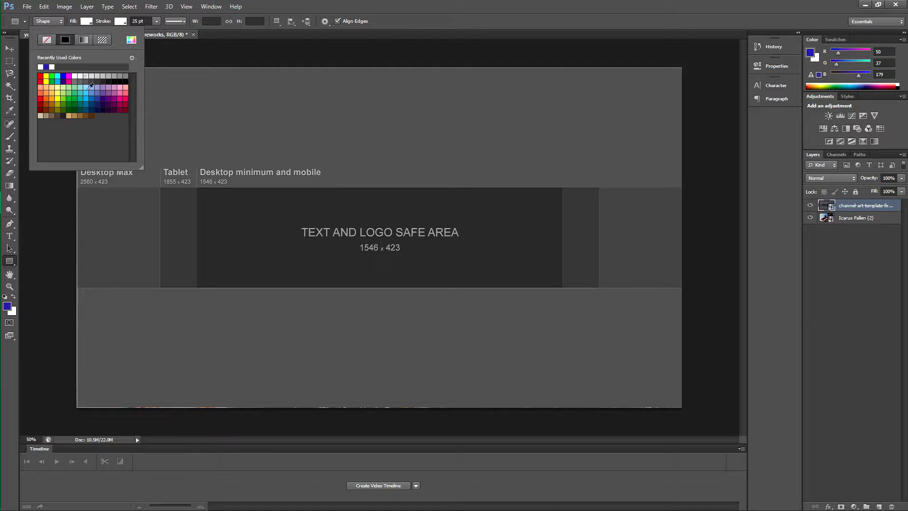
pyautogui.click(149, 58)
pyautogui.click(432, 195)
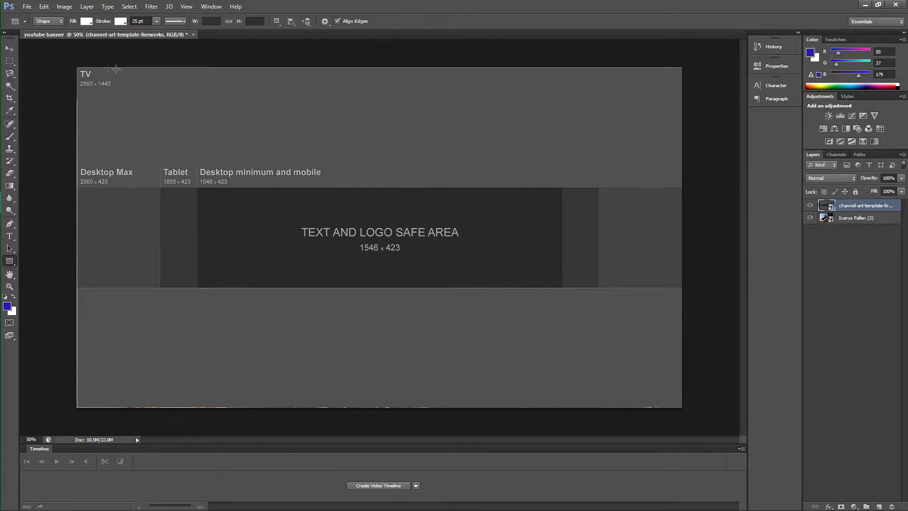
pyautogui.moveTo(71, 62); pyautogui.dragTo(692, 186)
pyautogui.moveTo(66, 417); pyautogui.dragTo(697, 288)
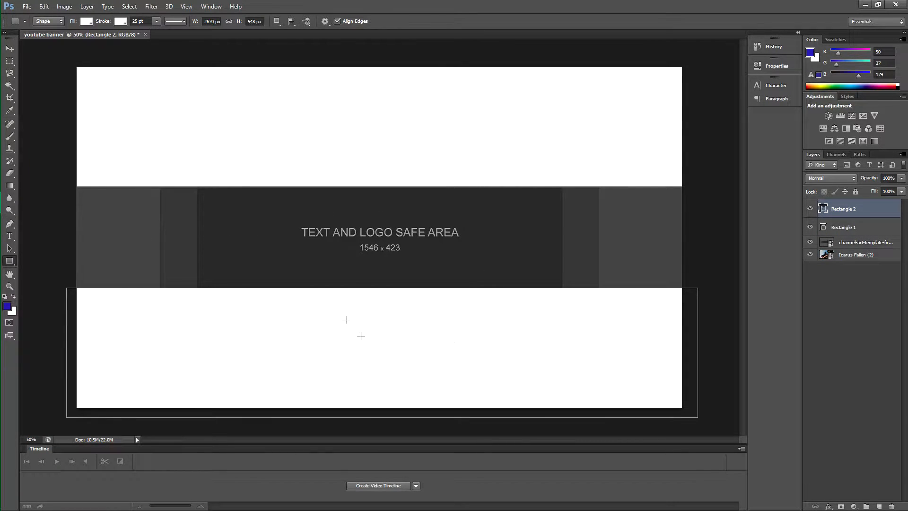
# Move the channel-art template layer beneath the Icarus Fallen (2) layer and activate the Move tool.
pyautogui.click(852, 246)
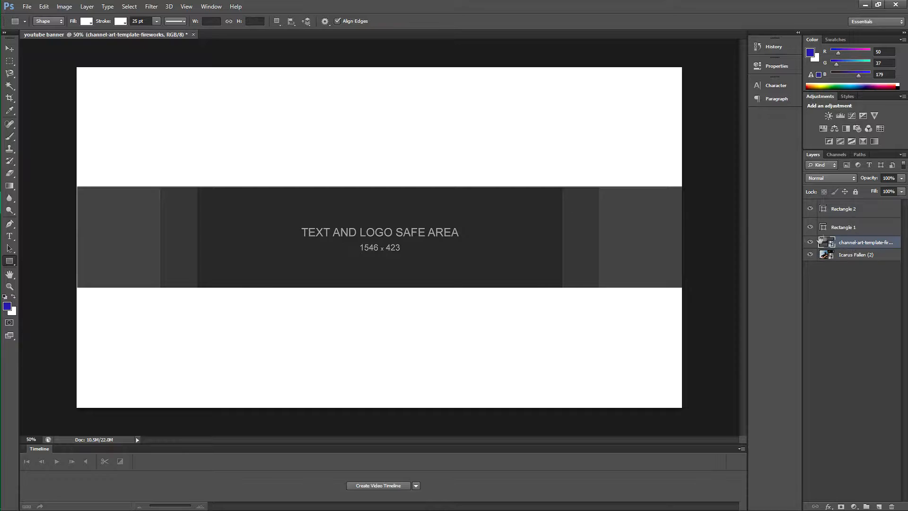
pyautogui.moveTo(844, 247); pyautogui.dragTo(844, 261)
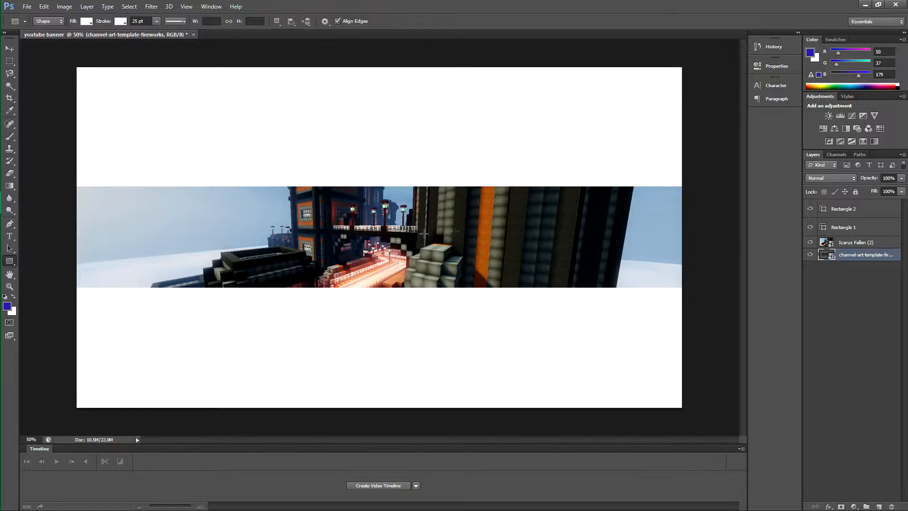
pyautogui.press('v')
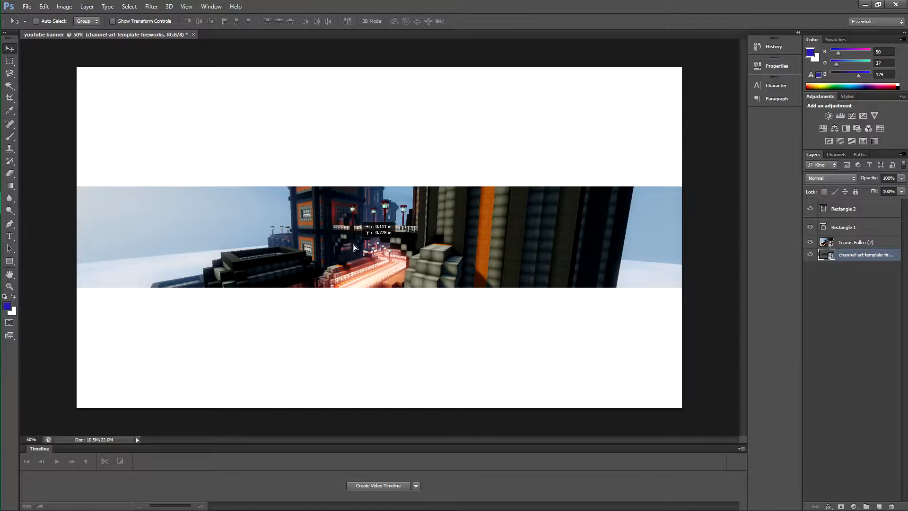
# Shift the Icarus Fallen (2) image slightly upward within the banner strip.
pyautogui.click(851, 244)
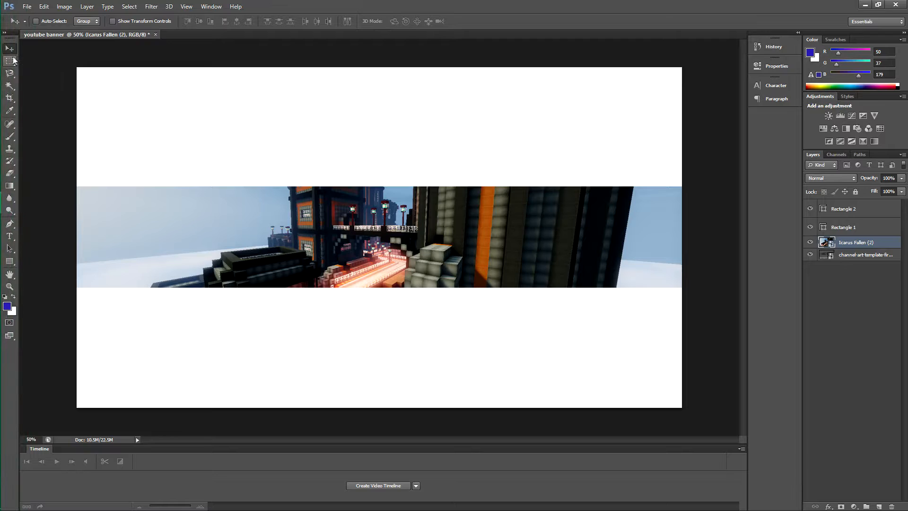
pyautogui.moveTo(304, 240); pyautogui.dragTo(303, 222)
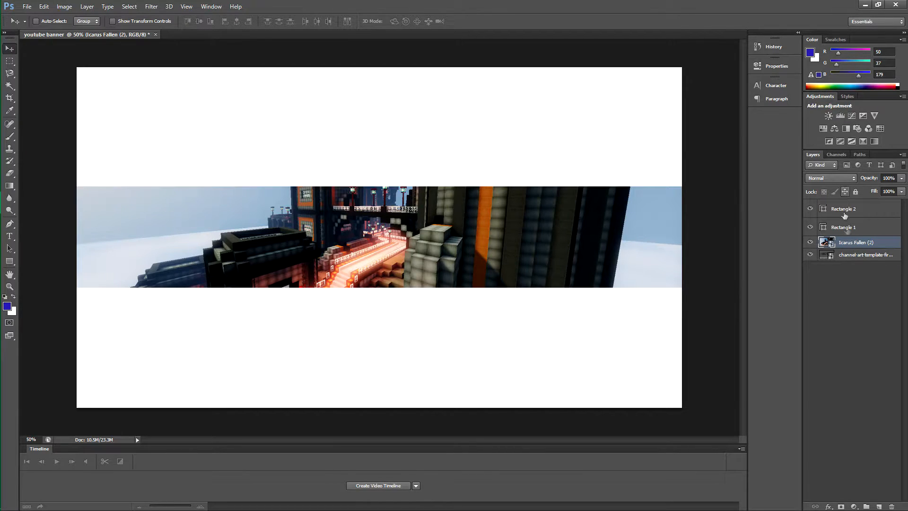
# Add a new layer above Icarus Fallen (2) and enter the text Pigatto17 in Komika Axis on the banner strip.
pyautogui.click(879, 507)
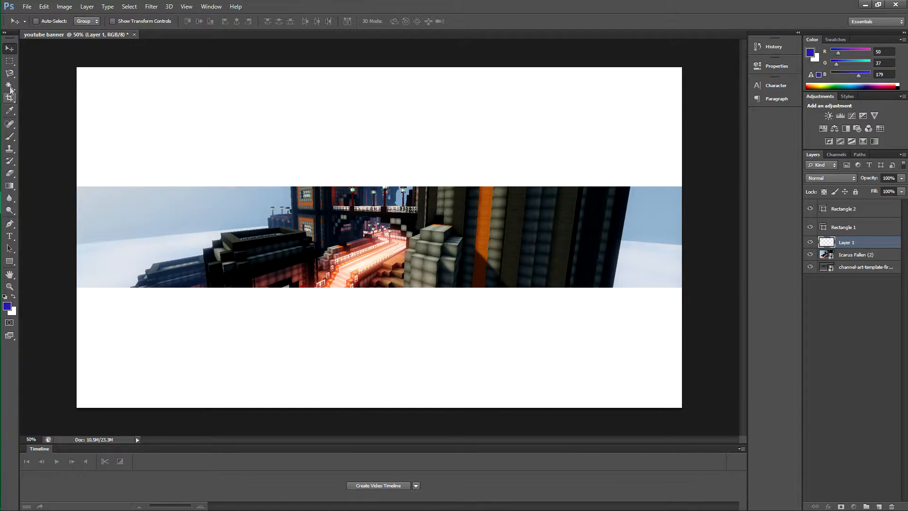
pyautogui.click(14, 235)
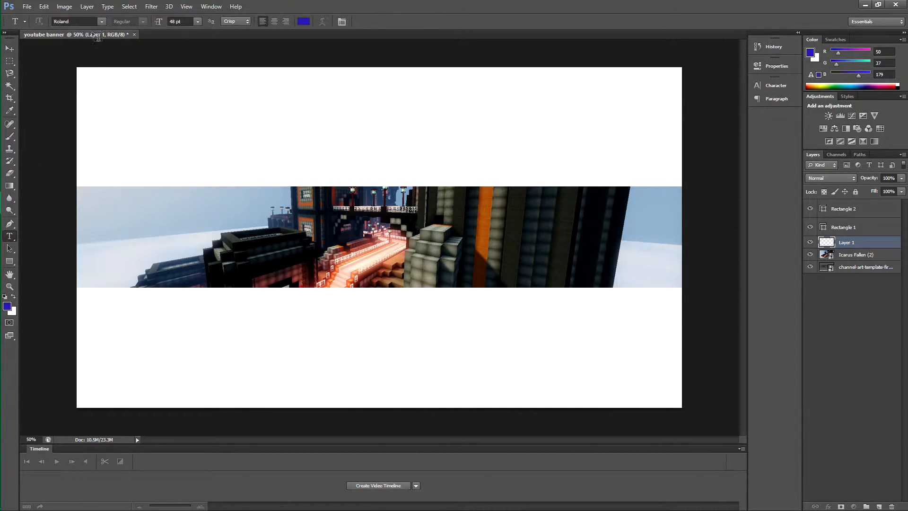
pyautogui.click(102, 21)
pyautogui.click(296, 233)
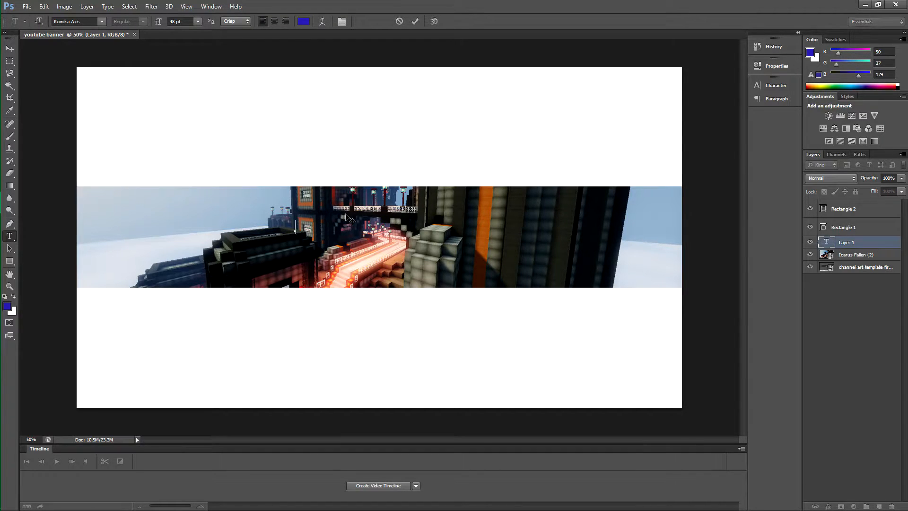
pyautogui.write('PIGATTO')
# Recolour the letters PIGATTO in the banner text to light blue #4097c8.
pyautogui.click(812, 53)
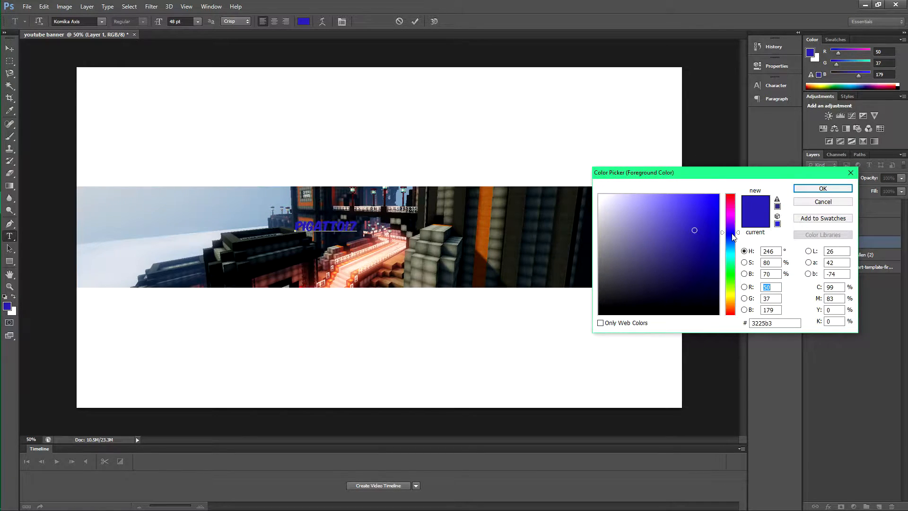
pyautogui.click(825, 202)
pyautogui.moveTo(346, 225); pyautogui.dragTo(294, 229)
pyautogui.click(812, 54)
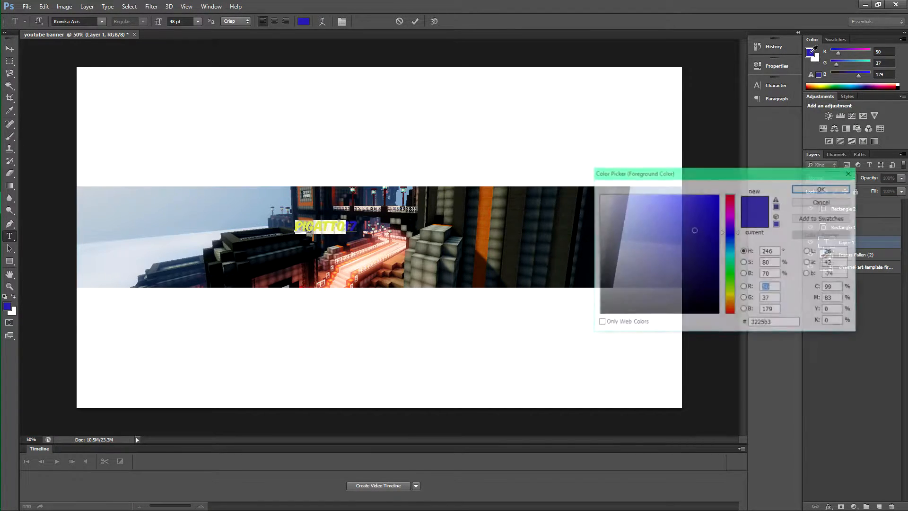
pyautogui.moveTo(734, 241); pyautogui.dragTo(734, 247)
pyautogui.moveTo(660, 209); pyautogui.dragTo(680, 220)
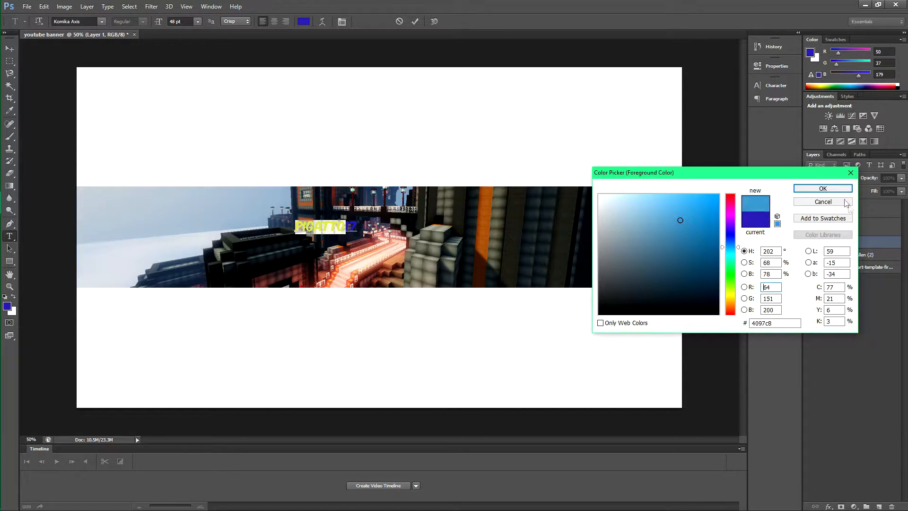
pyautogui.click(823, 189)
# Recolour the 17 at the end of the banner text to purple #8838d9.
pyautogui.moveTo(360, 222); pyautogui.dragTo(346, 227)
pyautogui.click(810, 53)
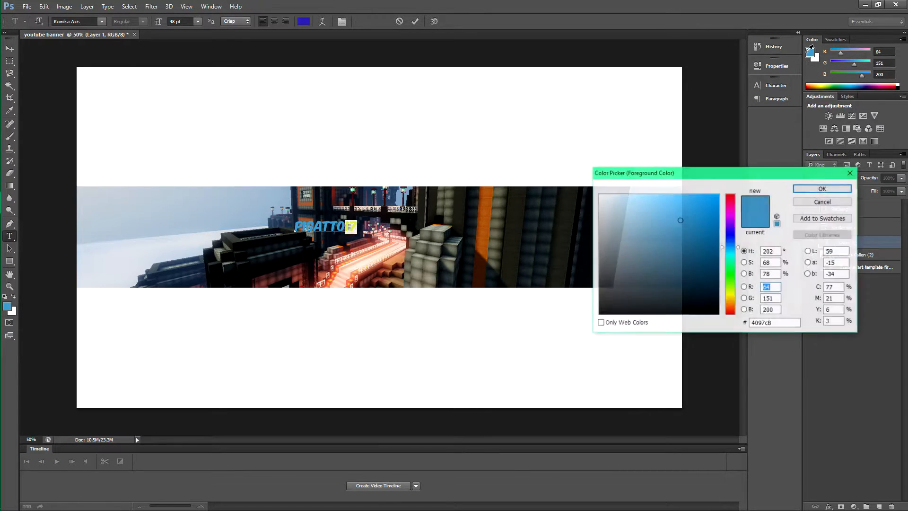
pyautogui.moveTo(732, 246)
pyautogui.mouseDown()
pyautogui.moveTo(731, 226)
pyautogui.moveTo(688, 212)
pyautogui.mouseUp()
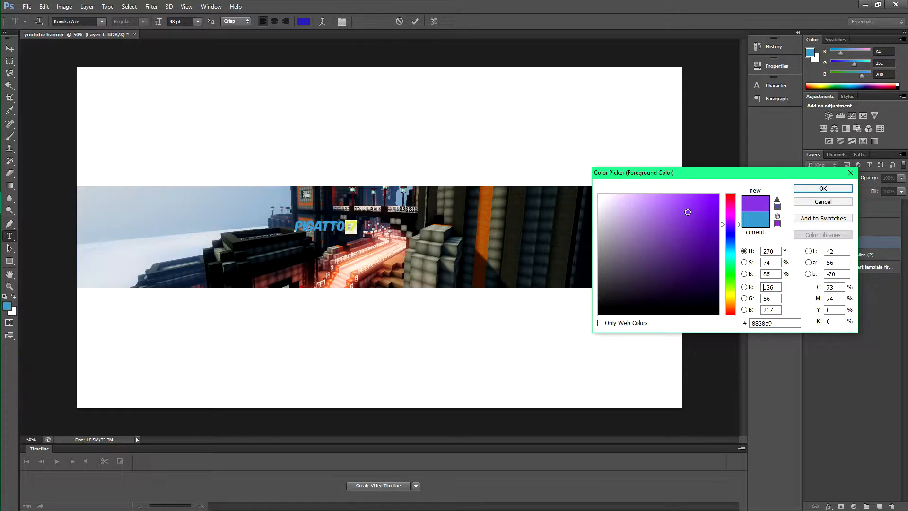
pyautogui.click(832, 189)
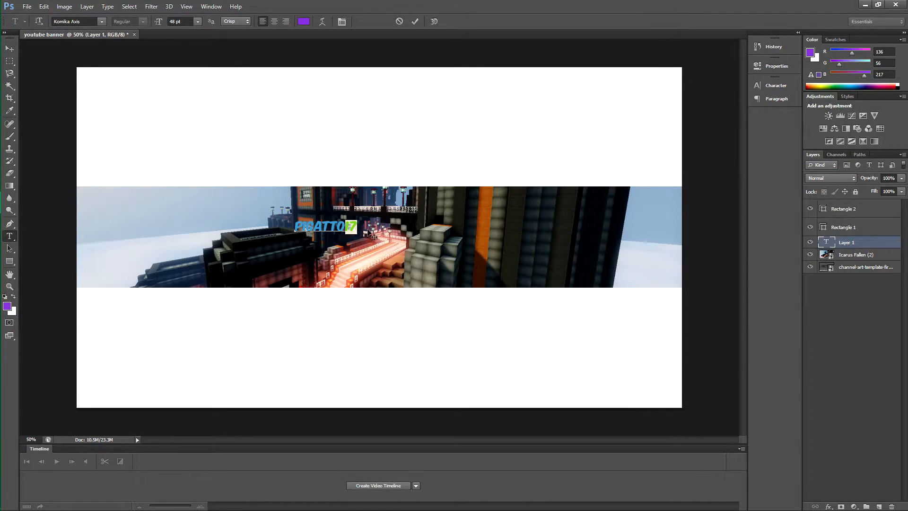
pyautogui.click(357, 231)
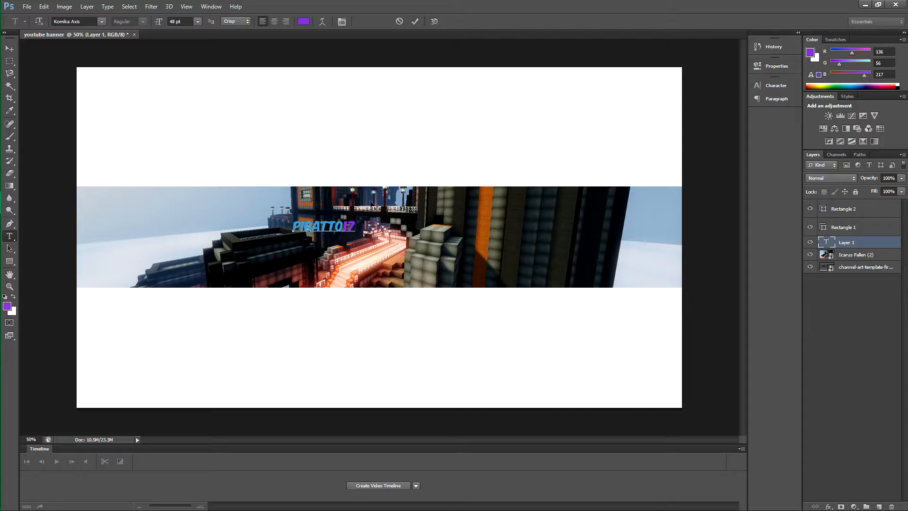
# Set the font size of the whole Pigatto17 text to 125 pt.
pyautogui.moveTo(358, 225); pyautogui.dragTo(291, 226)
pyautogui.click(198, 22)
pyautogui.click(203, 181)
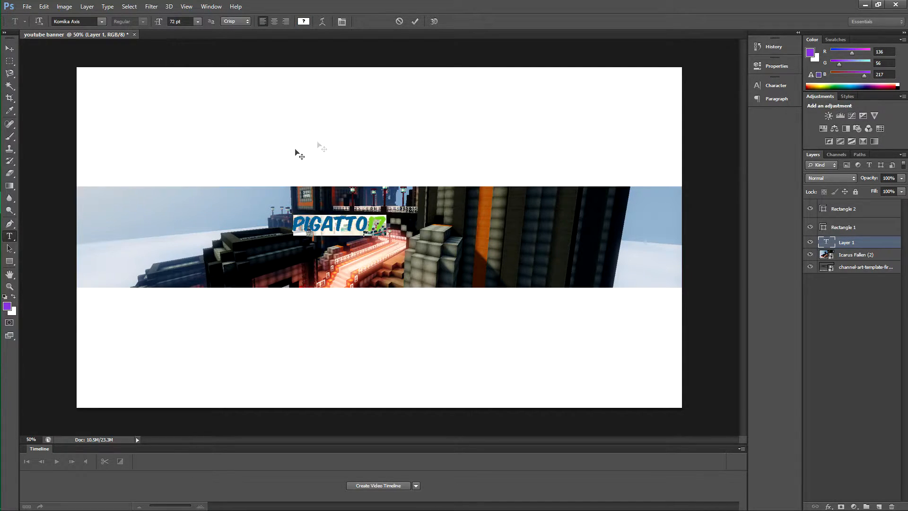
pyautogui.doubleClick(182, 20)
pyautogui.write('100')
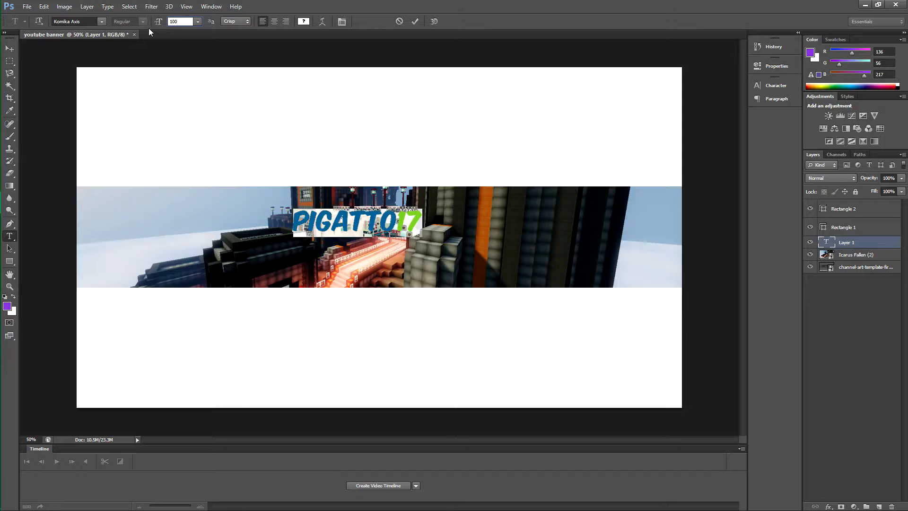
pyautogui.press('BackSpace')
pyautogui.press('BackSpace')
pyautogui.write('50')
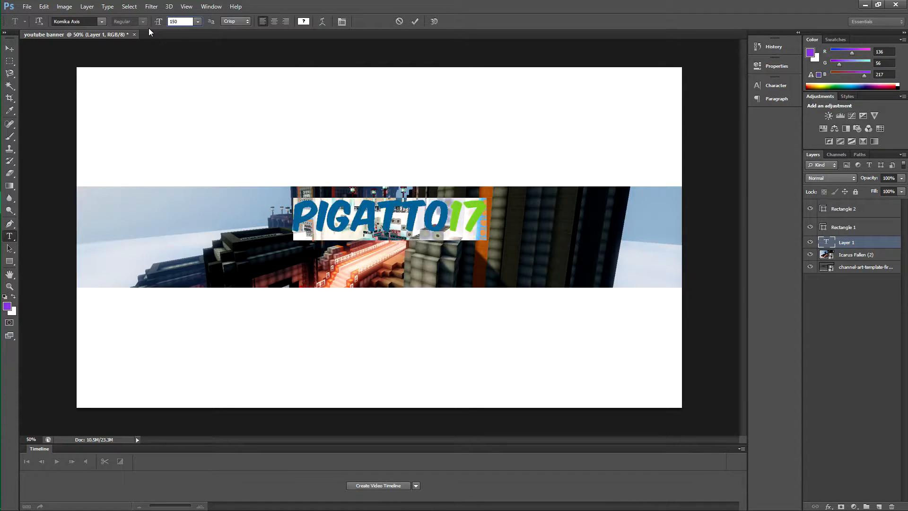
pyautogui.press('BackSpace')
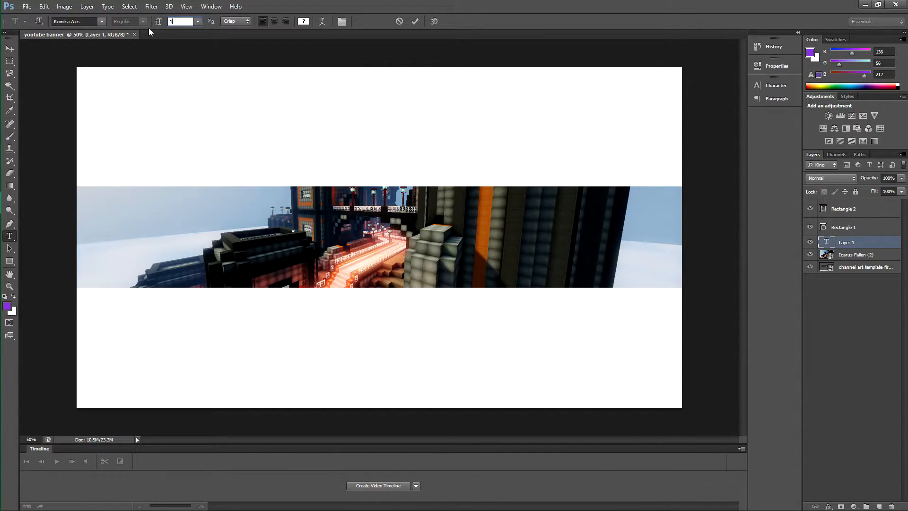
pyautogui.write('25')
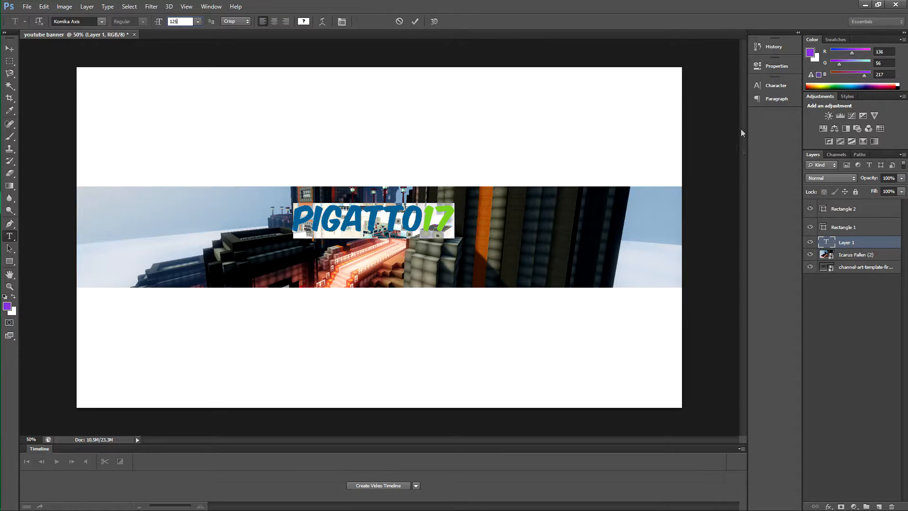
# Move the Pigatto17 text lower in the banner strip and align it to the horizontal center of the full-canvas selection.
pyautogui.click(9, 48)
pyautogui.moveTo(389, 218)
pyautogui.mouseDown()
pyautogui.moveTo(383, 239)
pyautogui.moveTo(379, 232)
pyautogui.mouseUp()
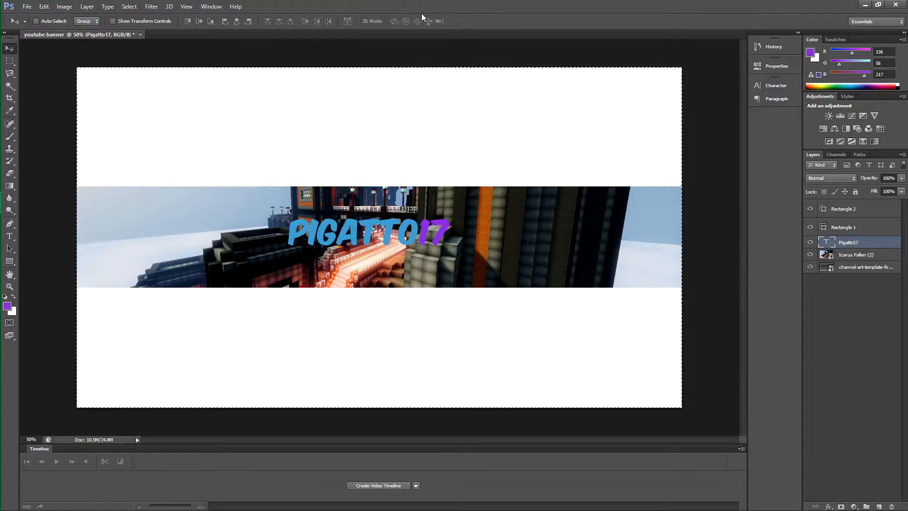
pyautogui.click(237, 22)
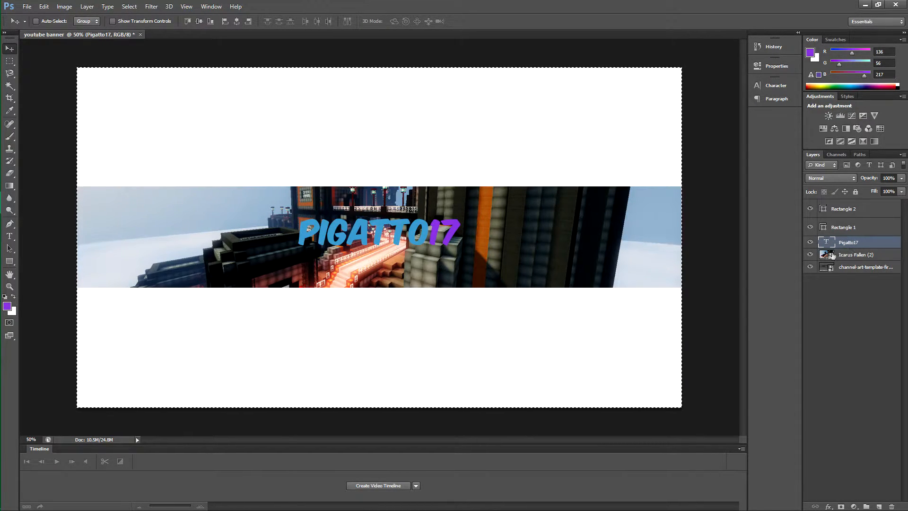
# Add a Stroke layer style to the Pigatto17 text with a size of 15 px.
pyautogui.click(87, 6)
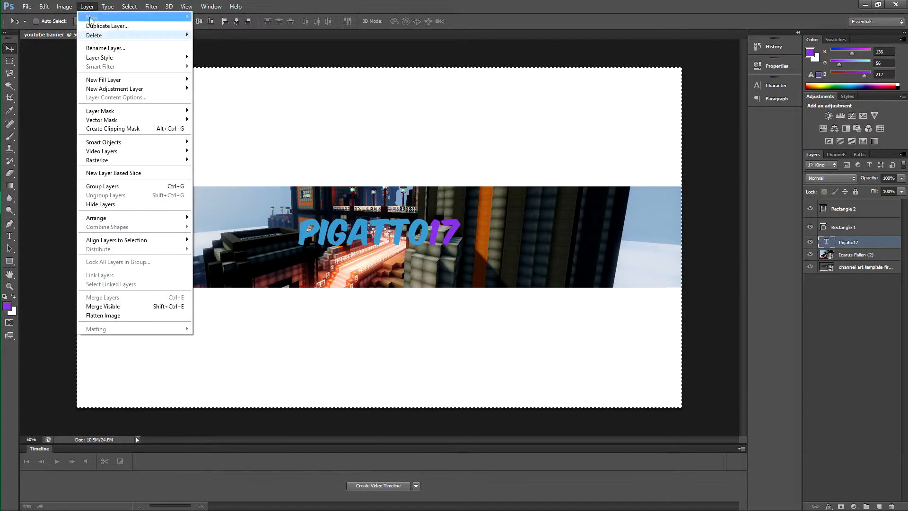
pyautogui.moveTo(113, 59)
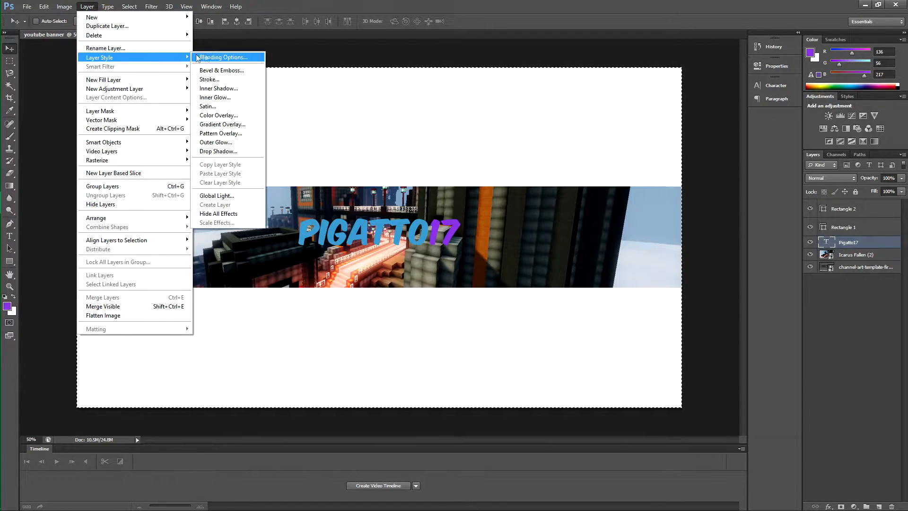
pyautogui.click(217, 80)
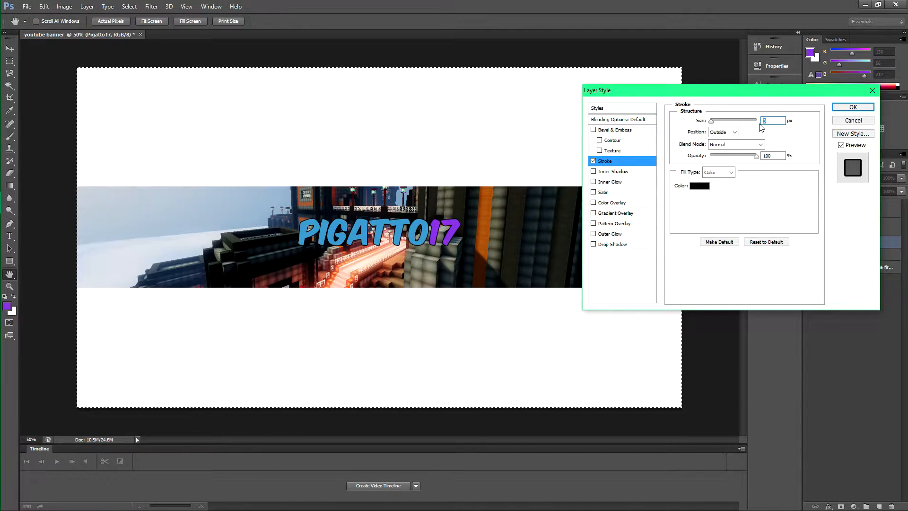
pyautogui.moveTo(687, 91); pyautogui.dragTo(586, 140)
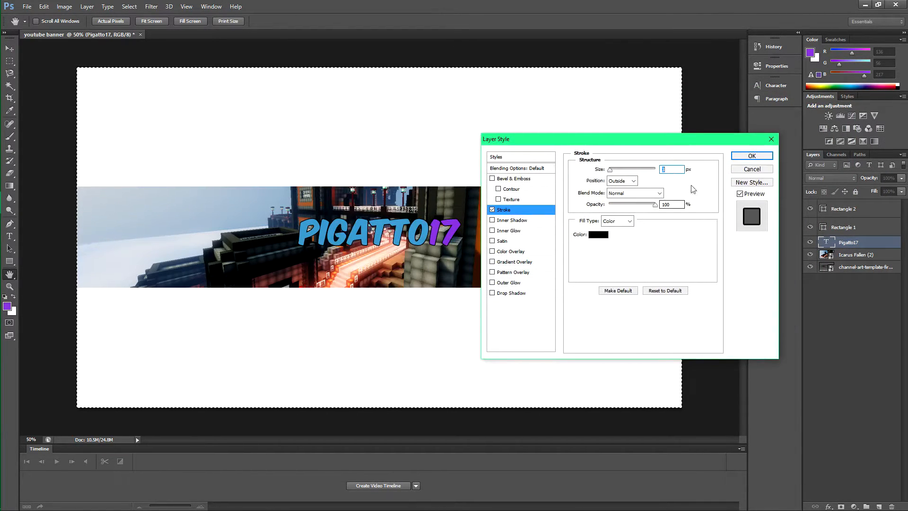
pyautogui.write('5')
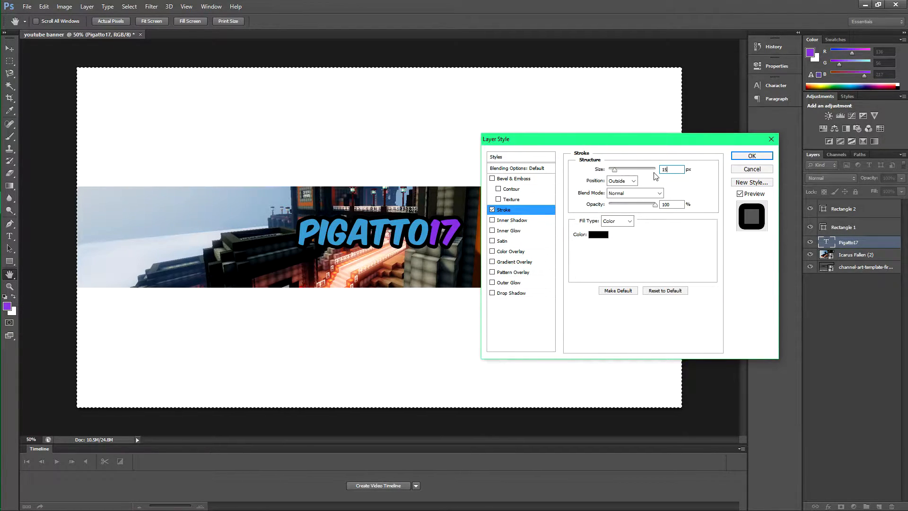
pyautogui.press('BackSpace')
pyautogui.press('BackSpace')
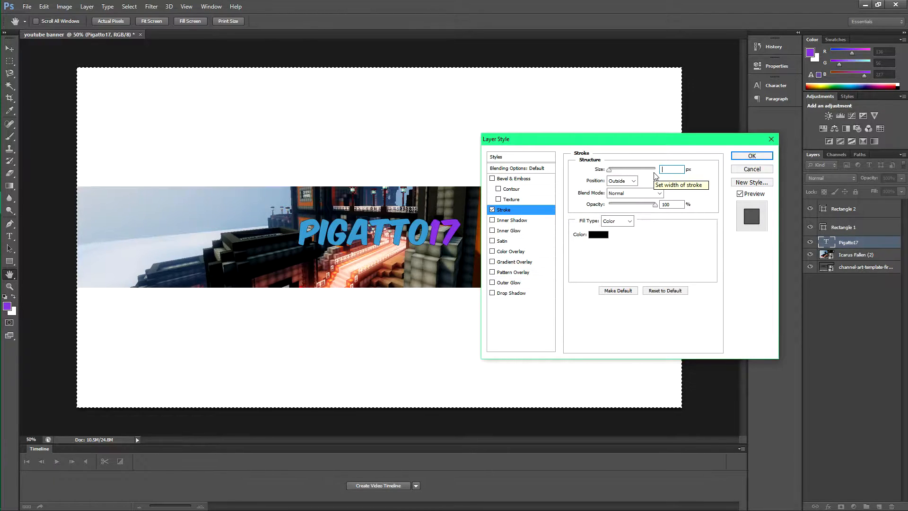
pyautogui.write('15')
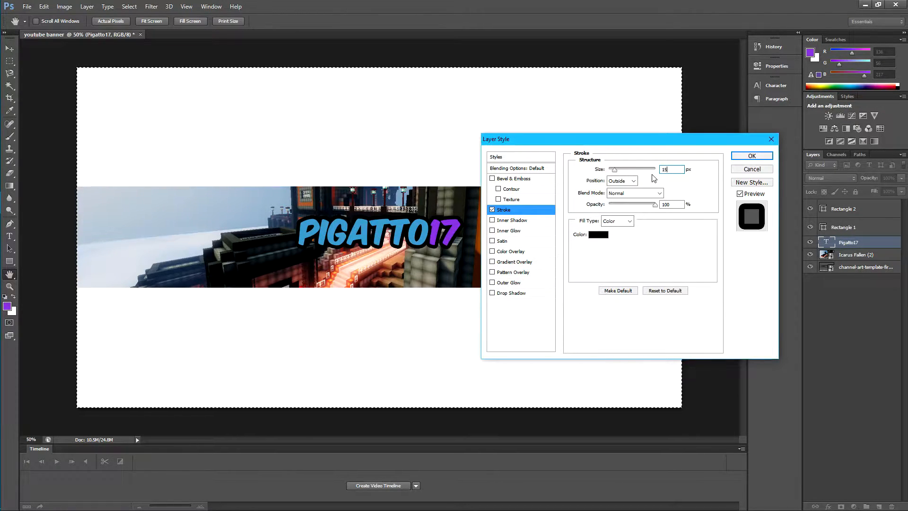
# Set the text stroke's colour to dark grey #211f1f.
pyautogui.click(599, 234)
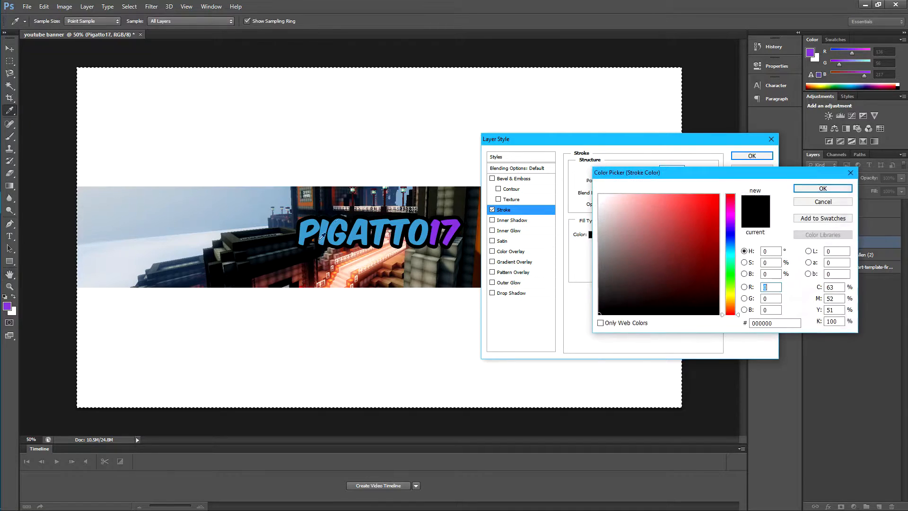
pyautogui.moveTo(612, 301)
pyautogui.mouseDown()
pyautogui.moveTo(604, 269)
pyautogui.moveTo(607, 300)
pyautogui.mouseUp()
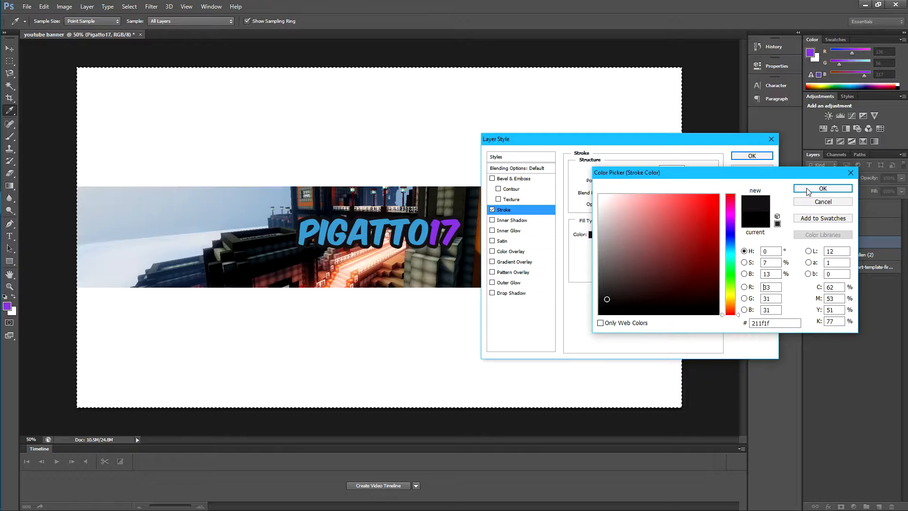
pyautogui.click(824, 189)
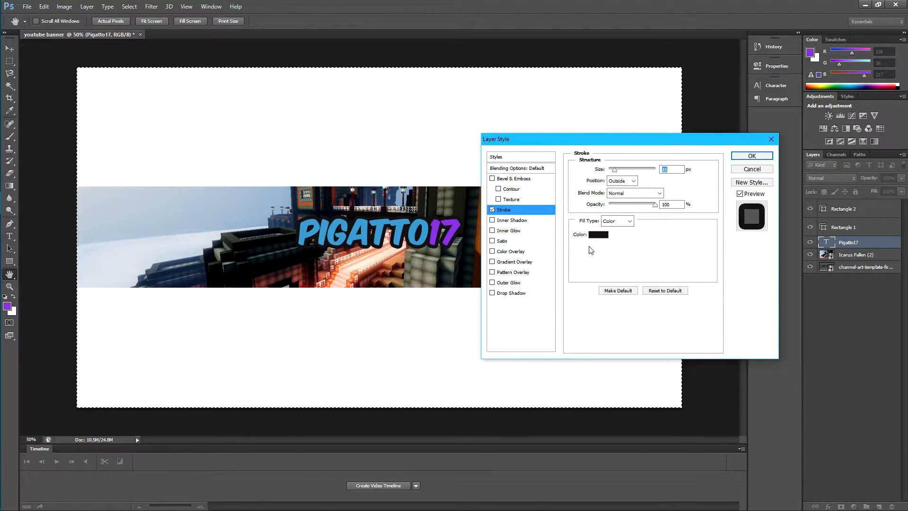
# Try the Soft Light and Hard Light blend modes on the text stroke and set it back to Normal.
pyautogui.click(634, 193)
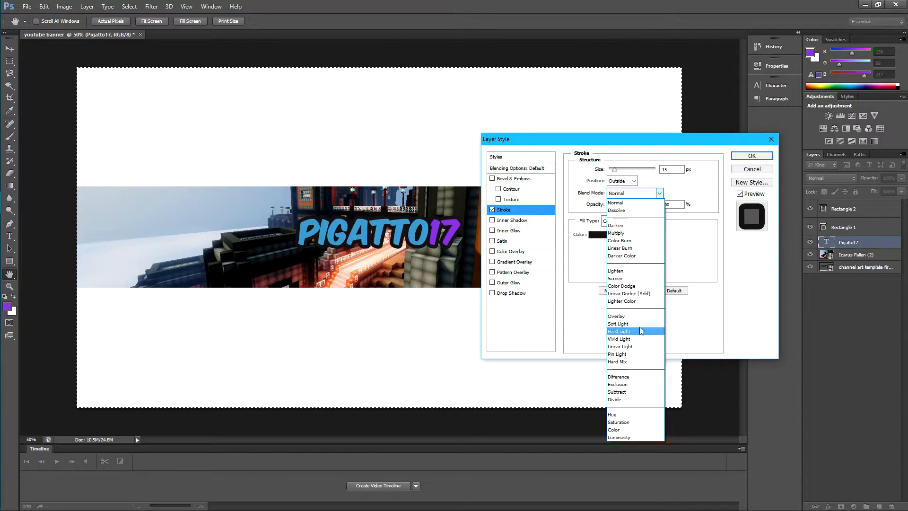
pyautogui.click(641, 324)
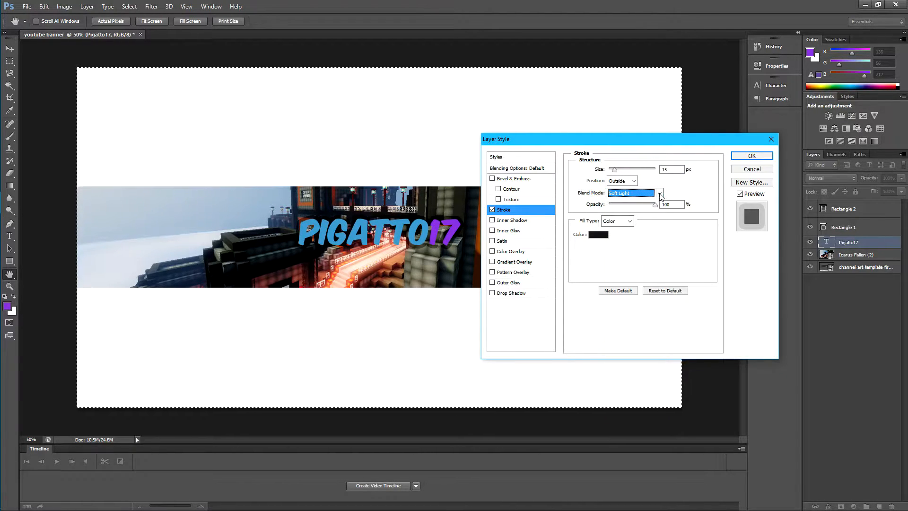
pyautogui.click(660, 193)
pyautogui.click(635, 334)
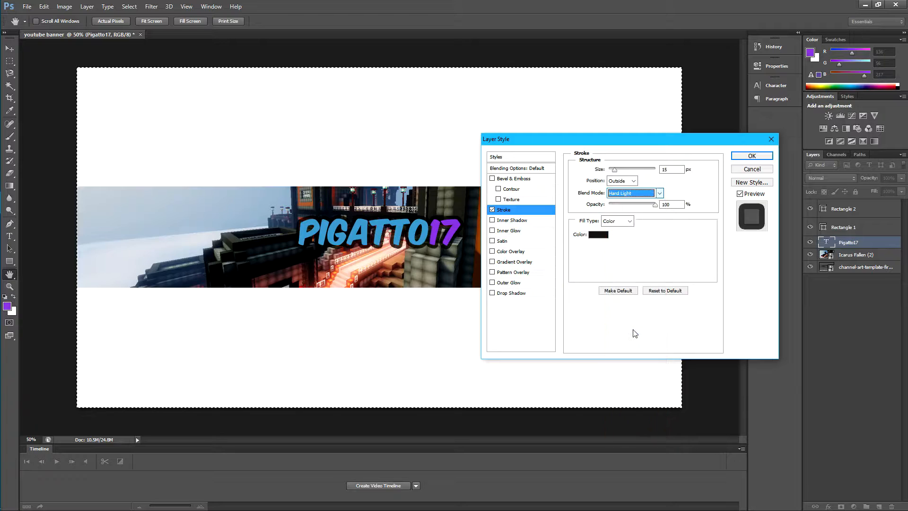
pyautogui.click(660, 193)
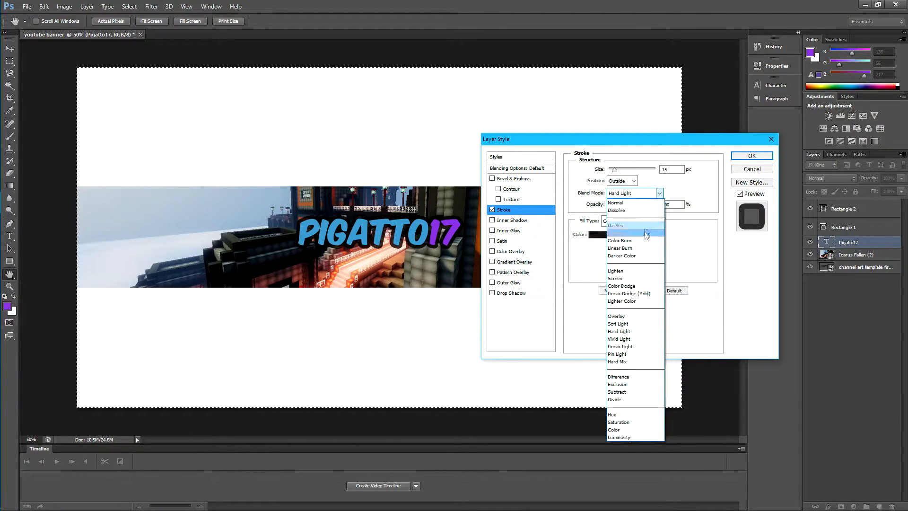
pyautogui.click(620, 202)
pyautogui.click(659, 193)
pyautogui.click(637, 324)
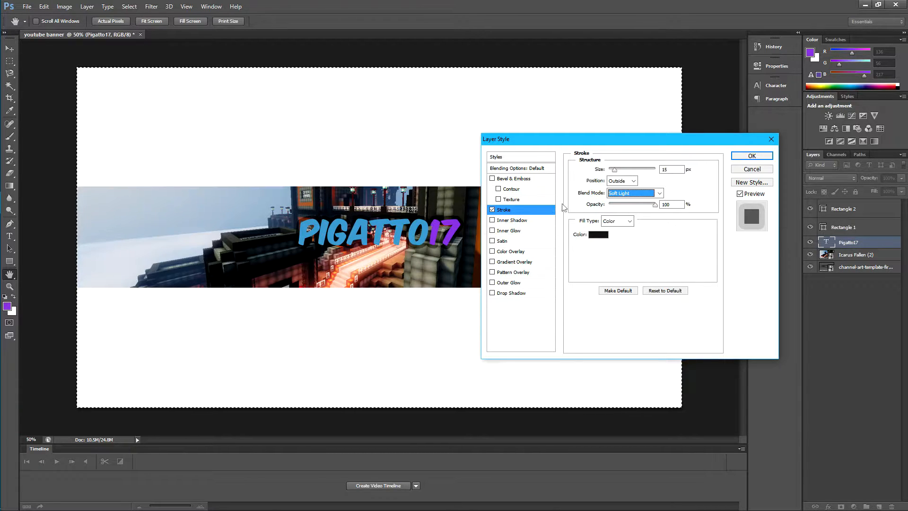
pyautogui.click(660, 194)
pyautogui.click(616, 203)
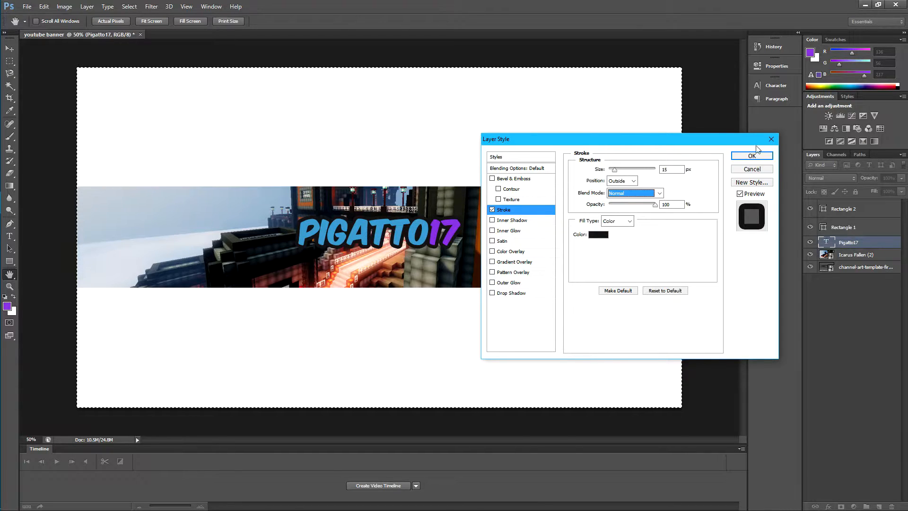
# Change the Pigatto17 text stroke's colour to black and apply the layer style.
pyautogui.click(609, 241)
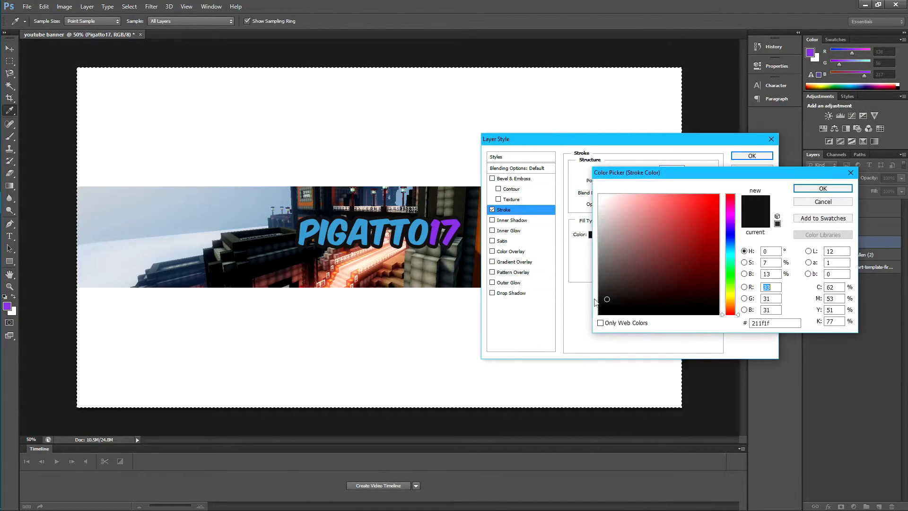
pyautogui.click(824, 188)
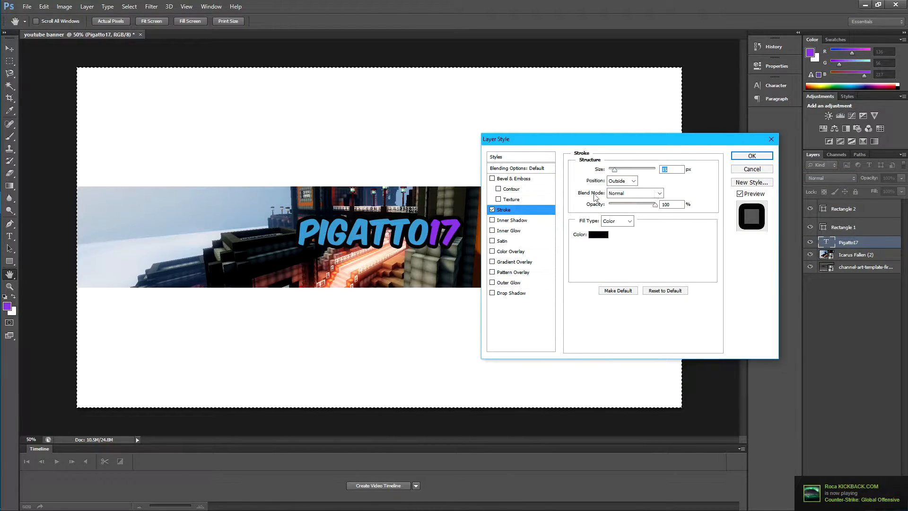
pyautogui.click(743, 158)
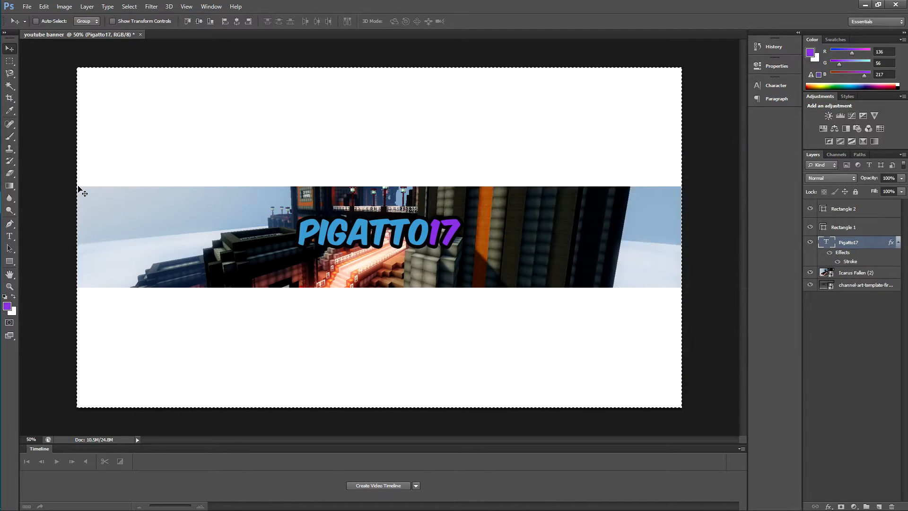
# Add a Gradient Overlay layer style to the Pigatto17 text with a black-to-white linear gradient at 50% opacity.
pyautogui.click(26, 6)
pyautogui.moveTo(58, 8)
pyautogui.moveTo(87, 7)
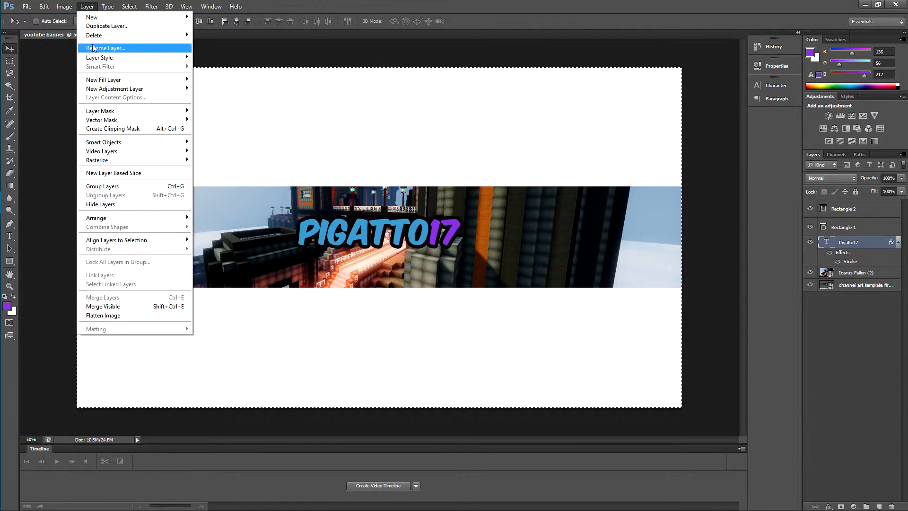
pyautogui.moveTo(95, 56)
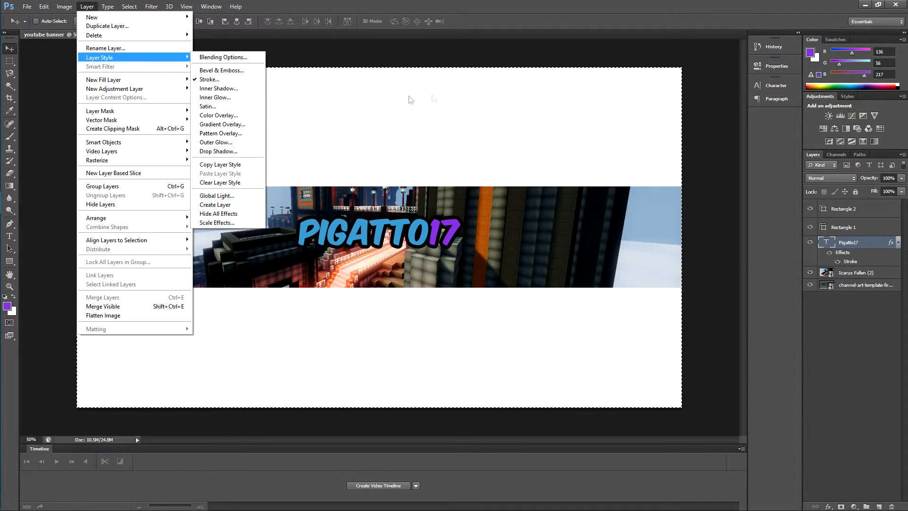
pyautogui.click(244, 124)
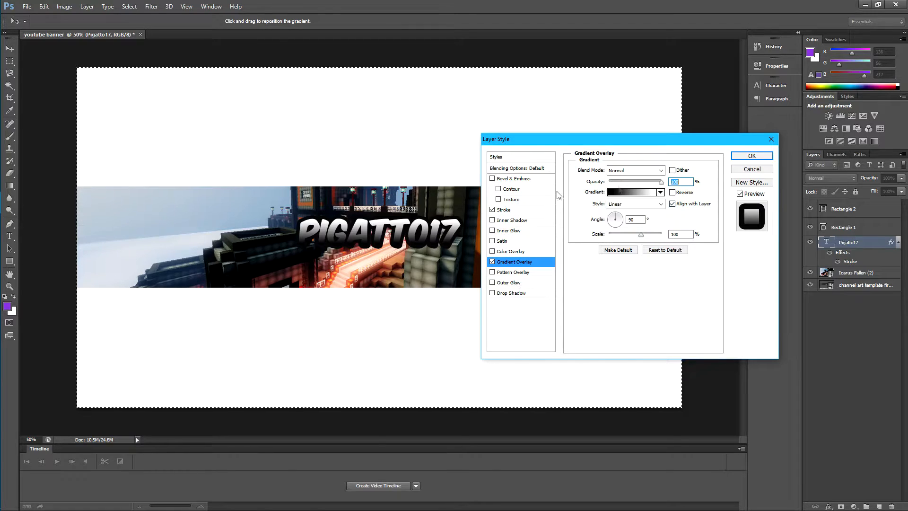
pyautogui.moveTo(661, 184); pyautogui.dragTo(638, 183)
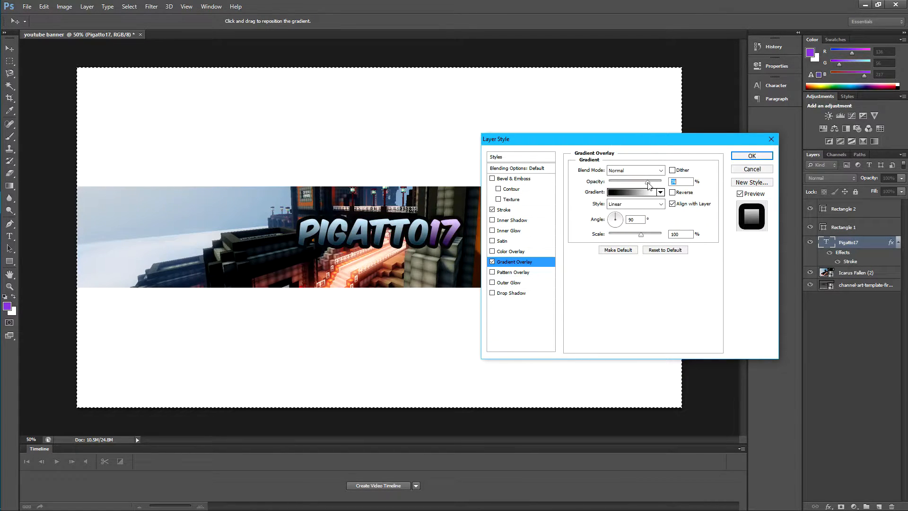
pyautogui.moveTo(643, 187)
pyautogui.mouseDown()
pyautogui.moveTo(626, 188)
pyautogui.moveTo(636, 183)
pyautogui.mouseUp()
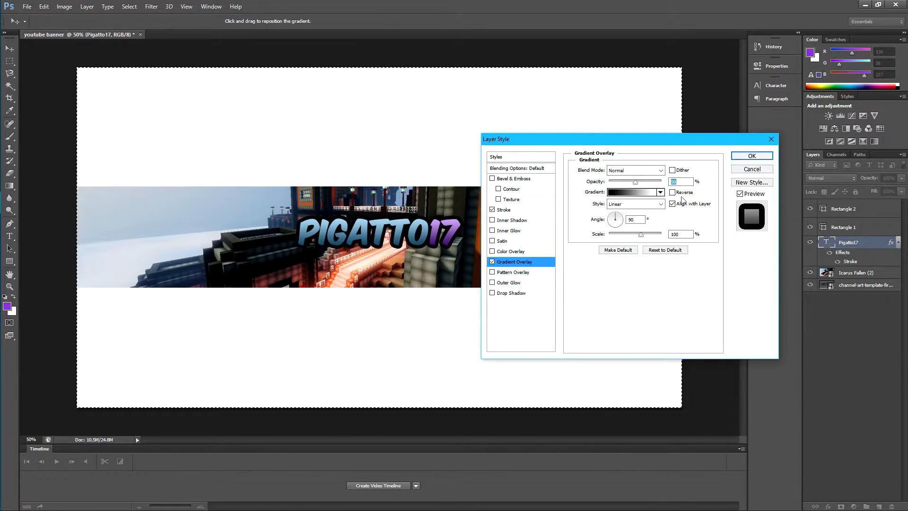
# Try the Soft Light blend mode on the gradient overlay, set it to Hard Light and apply the layer style.
pyautogui.click(661, 204)
pyautogui.click(664, 204)
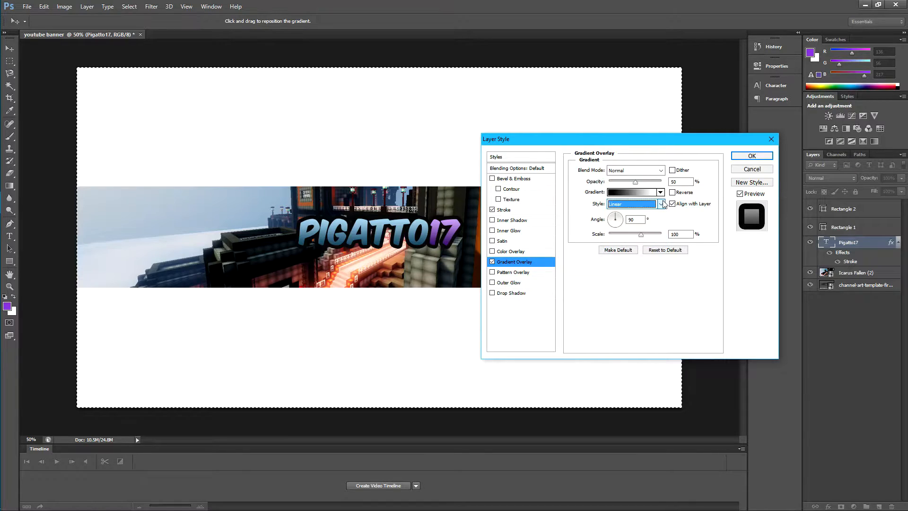
pyautogui.click(661, 171)
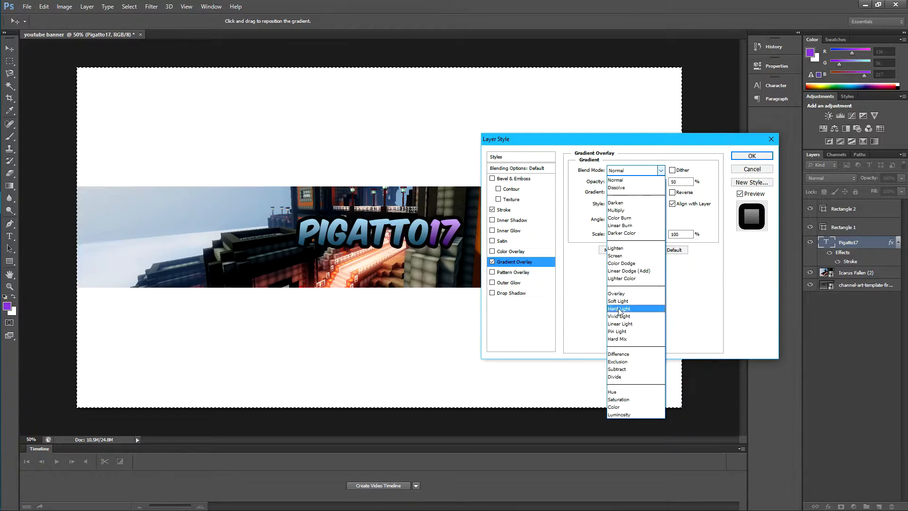
pyautogui.click(624, 302)
pyautogui.click(637, 170)
pyautogui.click(630, 312)
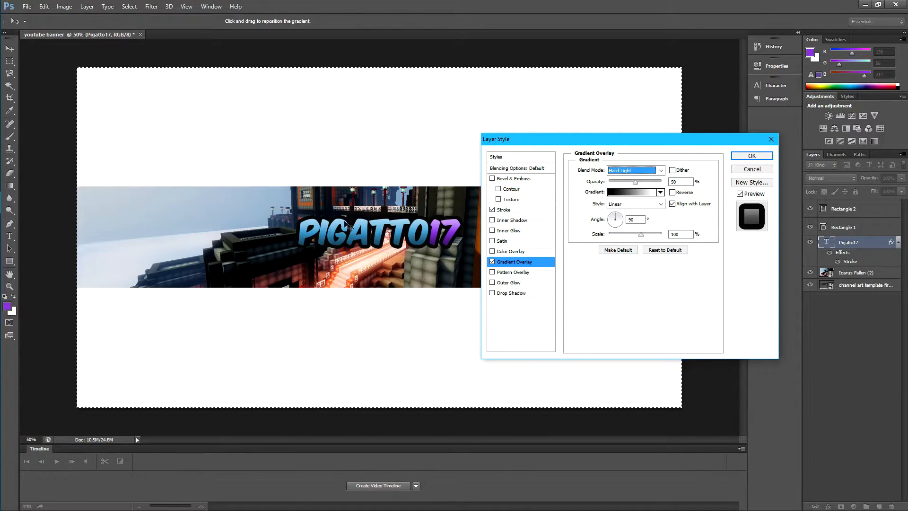
pyautogui.click(752, 156)
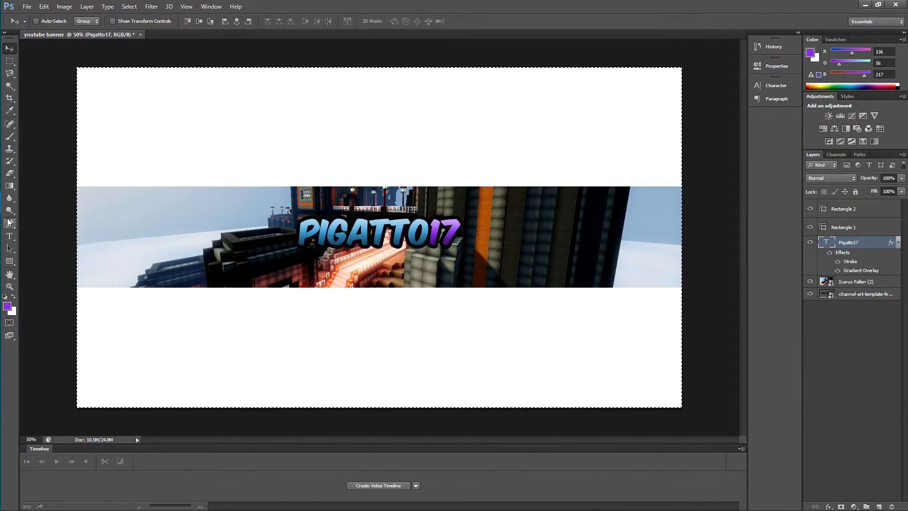
# Add a new text layer reading "Entertainer" above the Pigatto17 text.
pyautogui.click(9, 235)
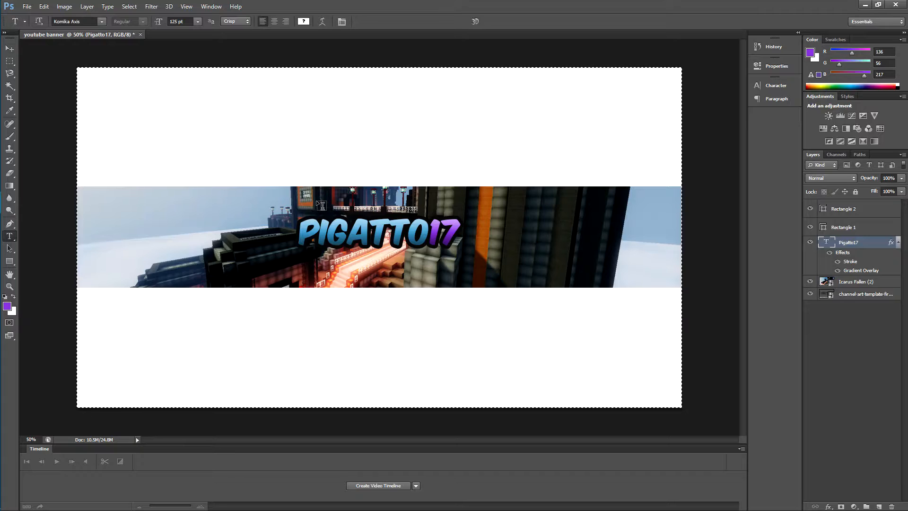
pyautogui.click(318, 202)
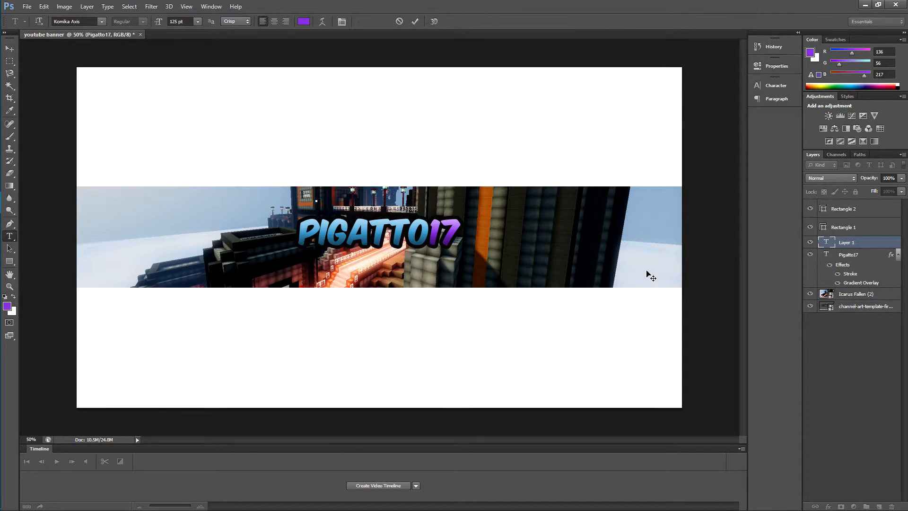
pyautogui.write('Entertainer')
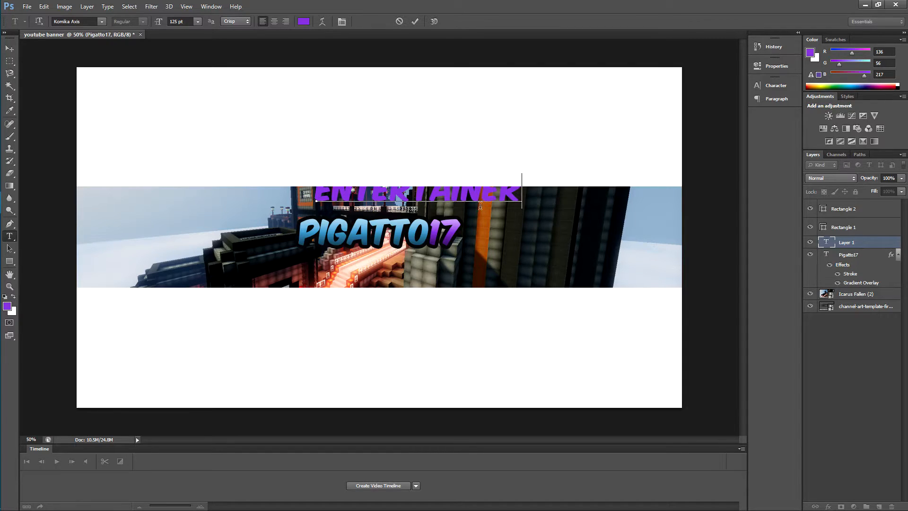
# Set the Entertainer text to 72 pt in the LetterOMatic! font.
pyautogui.click(198, 21)
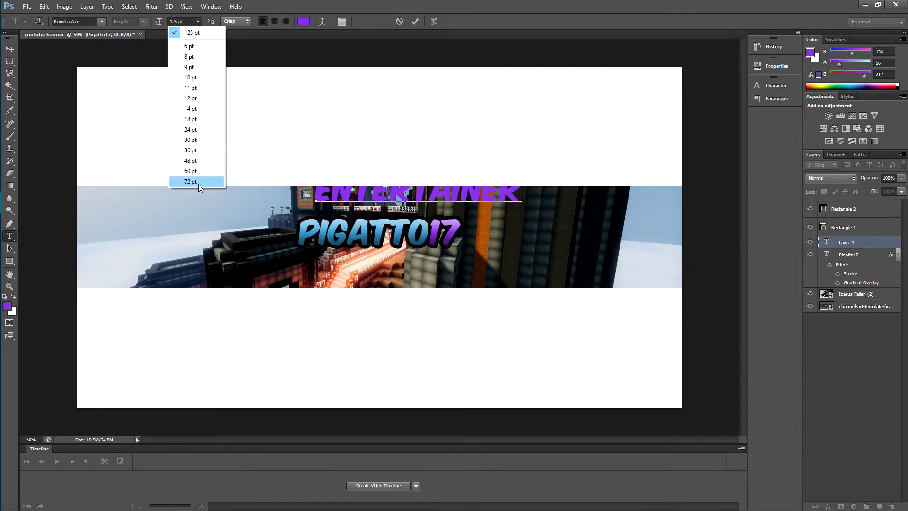
pyautogui.click(198, 187)
pyautogui.moveTo(458, 200); pyautogui.dragTo(316, 201)
pyautogui.click(198, 22)
pyautogui.click(198, 183)
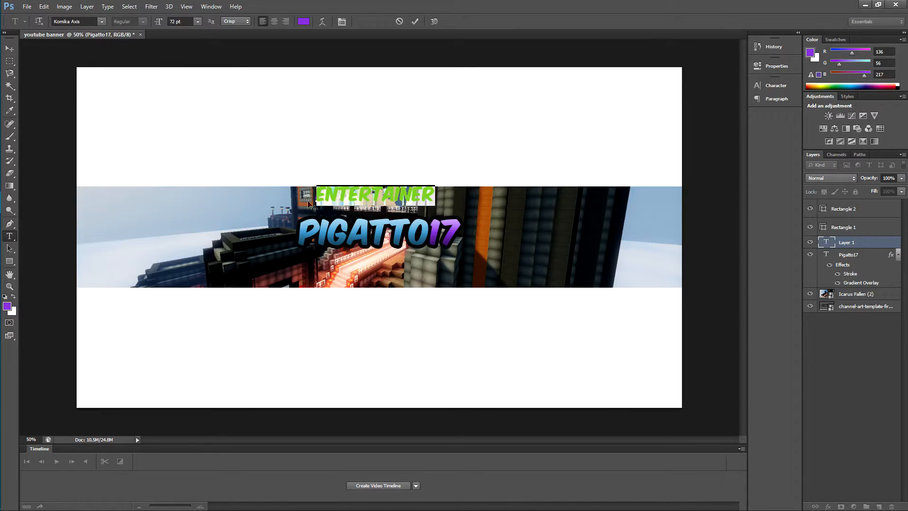
pyautogui.click(102, 22)
pyautogui.click(141, 45)
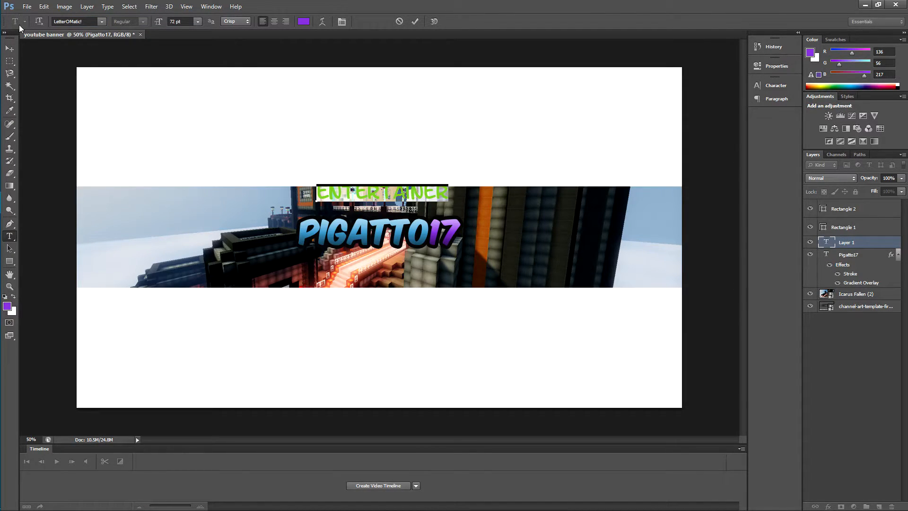
# Move the Entertainer text down so it sits centered just above Pigatto17, and select the whole canvas.
pyautogui.click(10, 48)
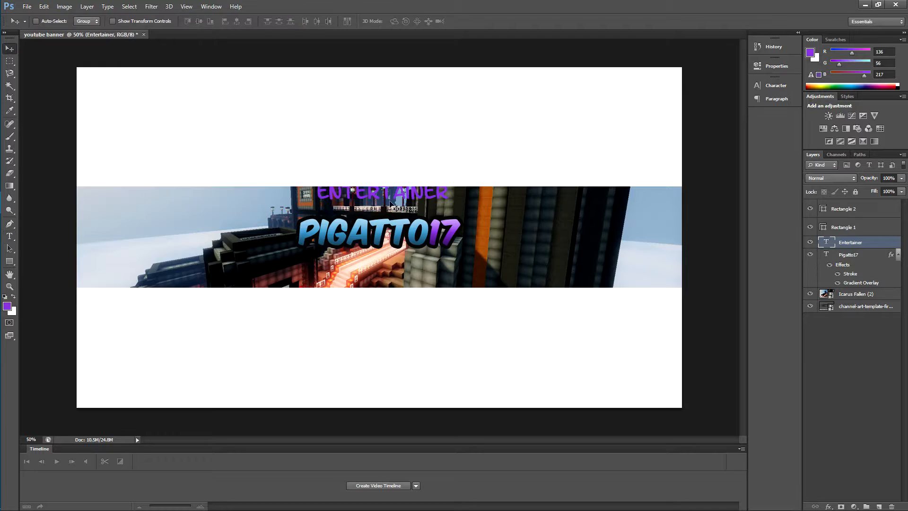
pyautogui.moveTo(381, 201); pyautogui.dragTo(377, 214)
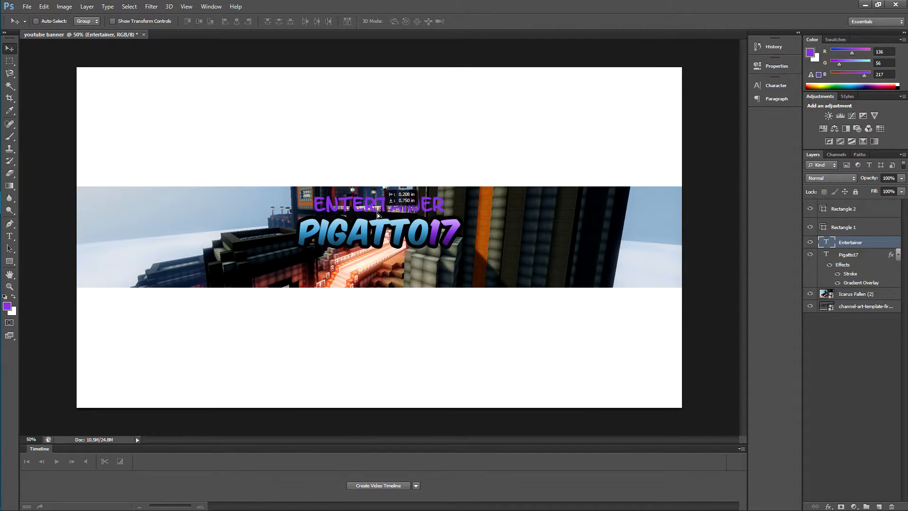
pyautogui.hotkey('ctrl', 'a')
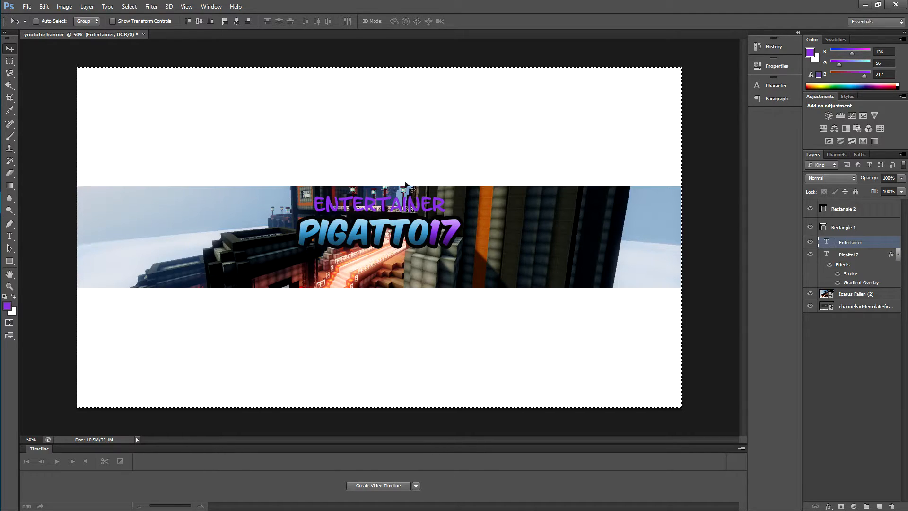
pyautogui.moveTo(425, 209); pyautogui.dragTo(418, 207)
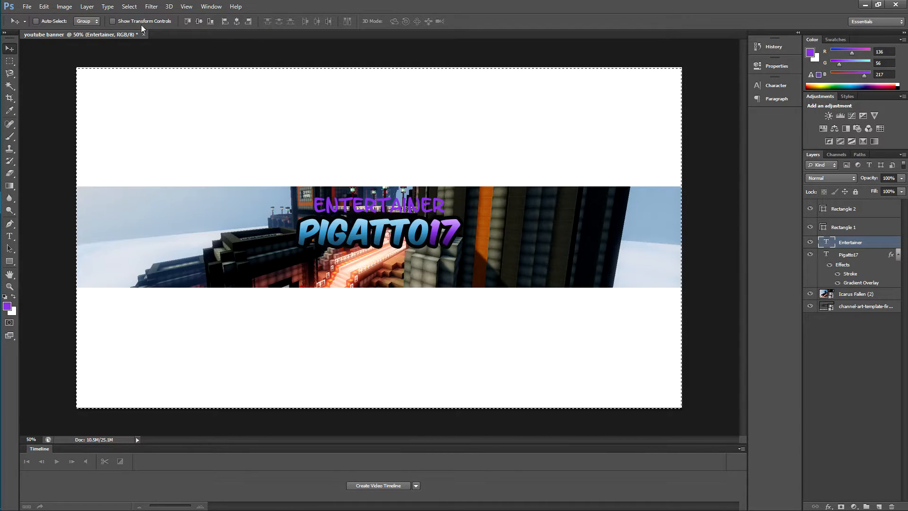
# Add a black outside Stroke layer style to the Entertainer text with a size of 9 px.
pyautogui.click(87, 7)
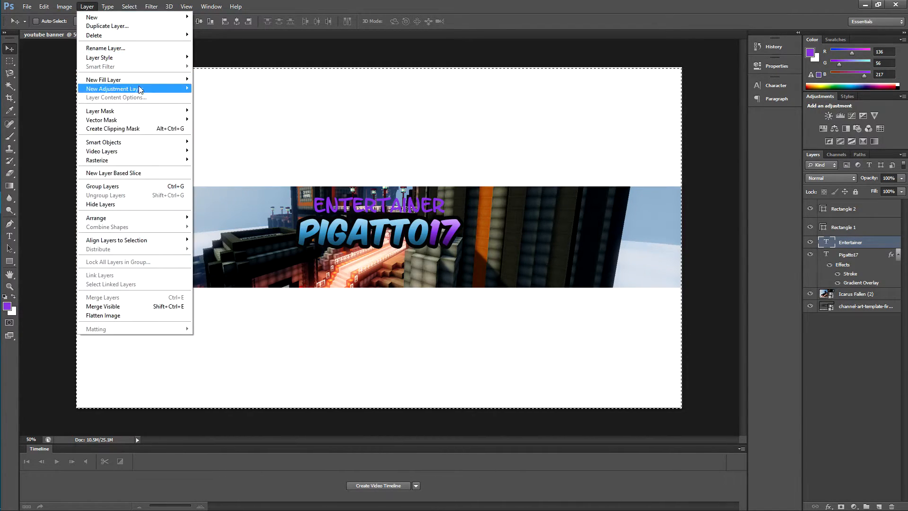
pyautogui.moveTo(129, 60)
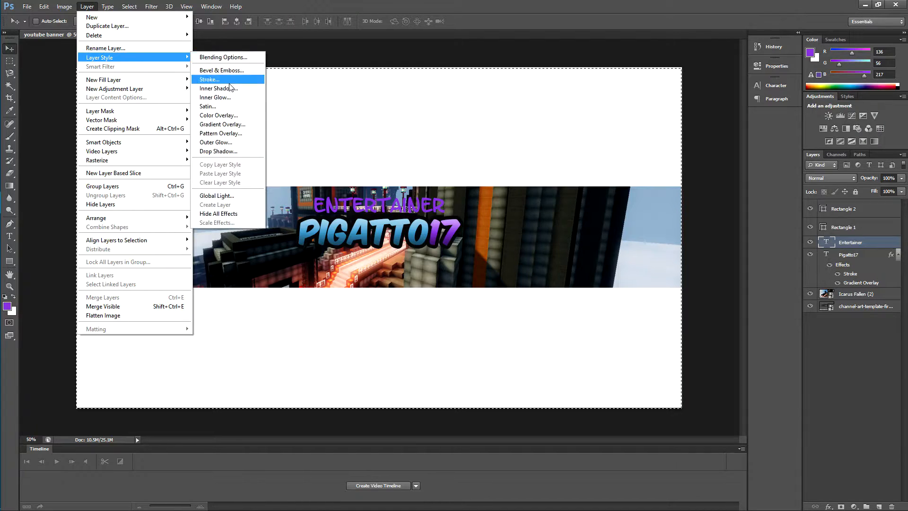
pyautogui.click(210, 79)
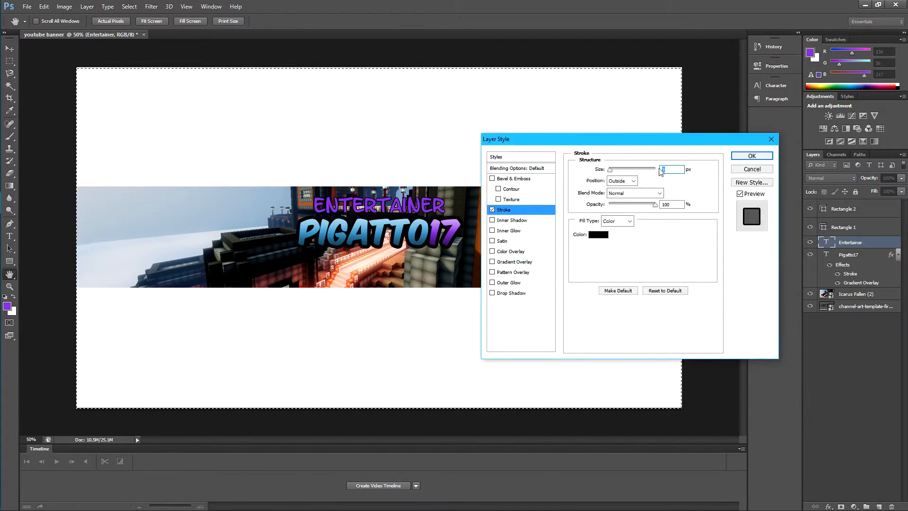
pyautogui.write('7')
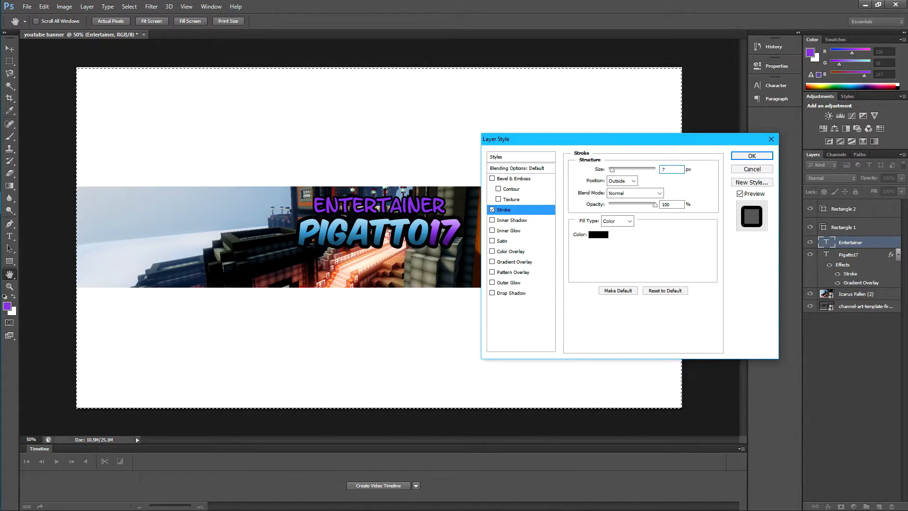
pyautogui.press('BackSpace')
pyautogui.write('9')
pyautogui.click(752, 157)
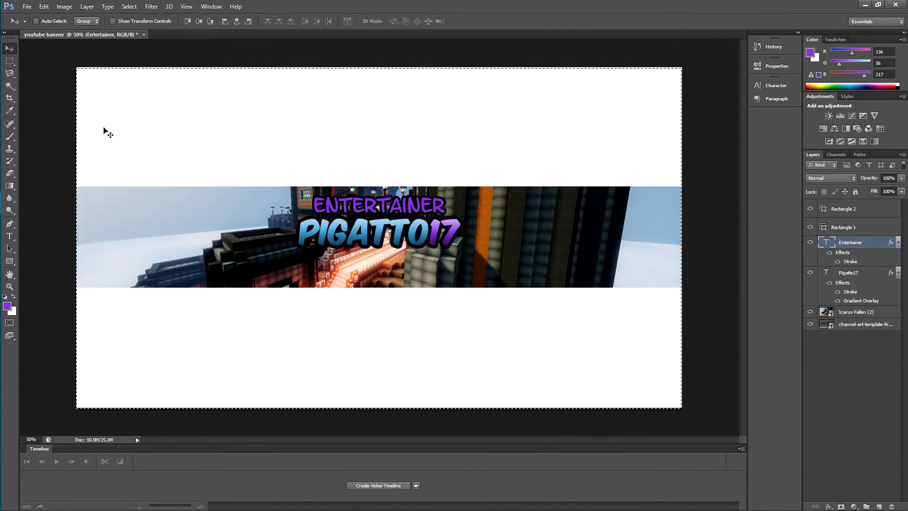
pyautogui.click(9, 236)
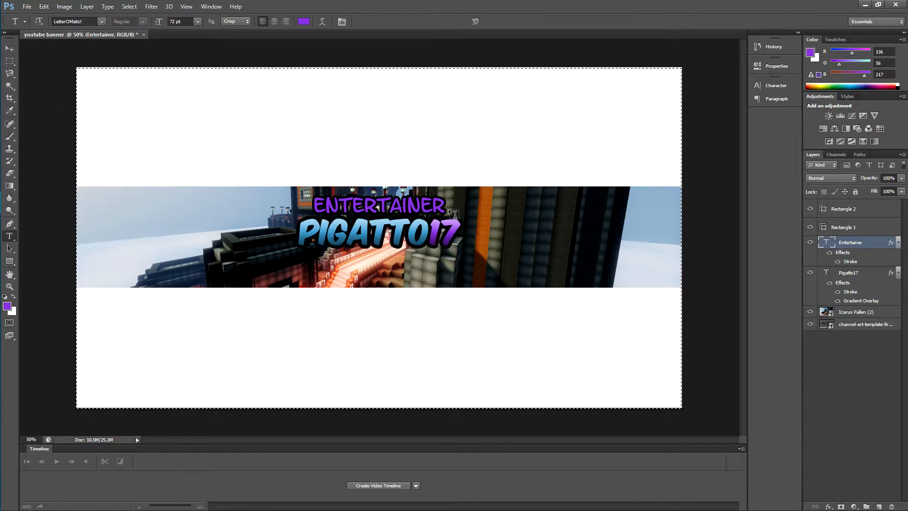
pyautogui.click(449, 205)
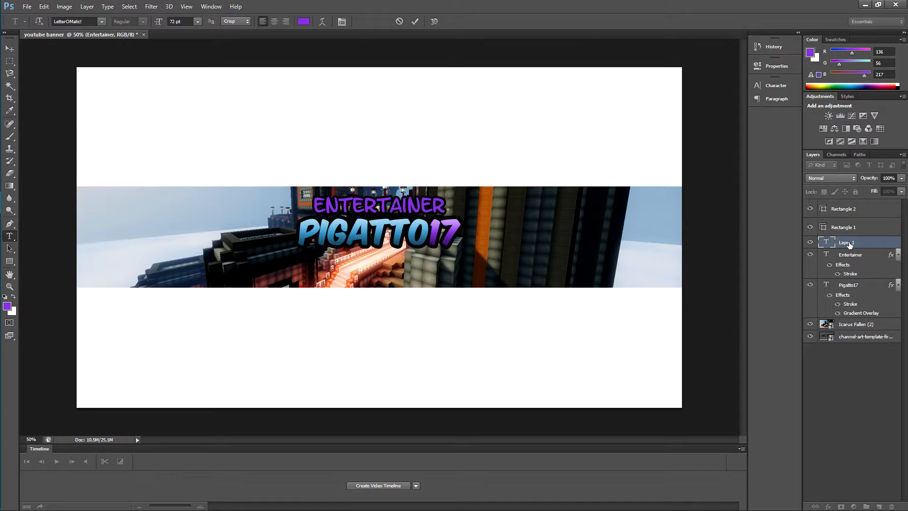
pyautogui.click(850, 243)
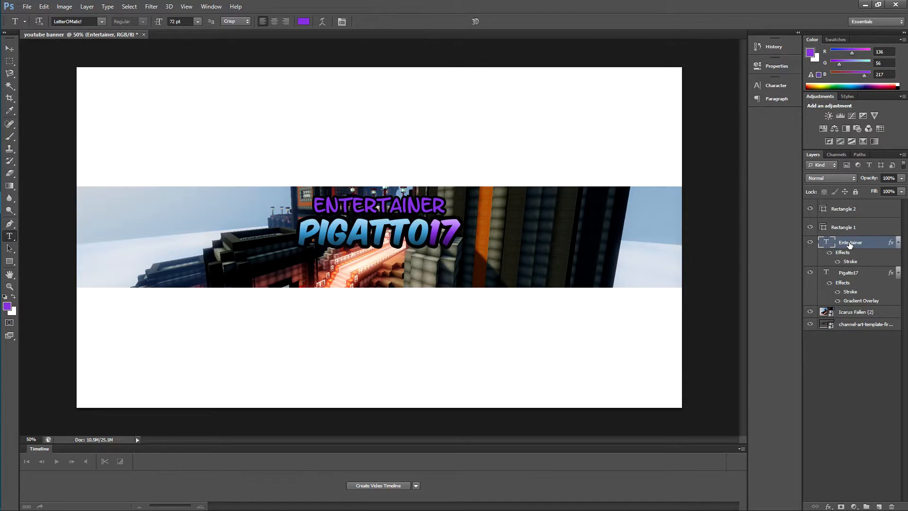
# Recolour the whole Entertainer text to light blue (RGB 79, 165, 231).
pyautogui.click(444, 204)
pyautogui.moveTo(443, 204); pyautogui.dragTo(313, 209)
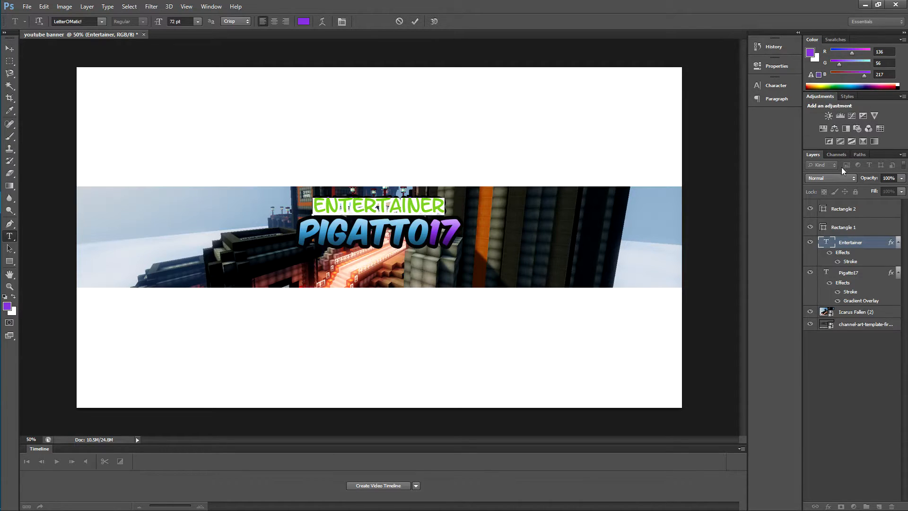
pyautogui.click(811, 53)
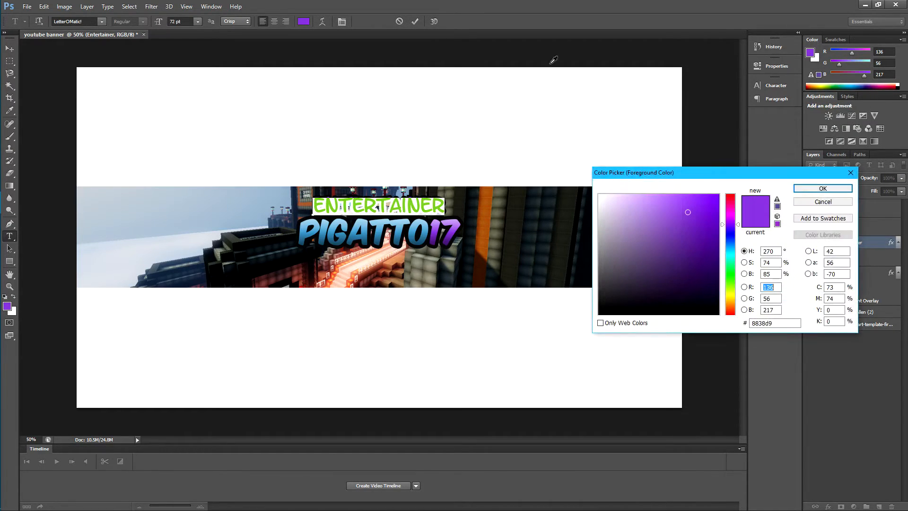
pyautogui.moveTo(723, 223); pyautogui.dragTo(723, 246)
pyautogui.click(678, 205)
pyautogui.click(823, 189)
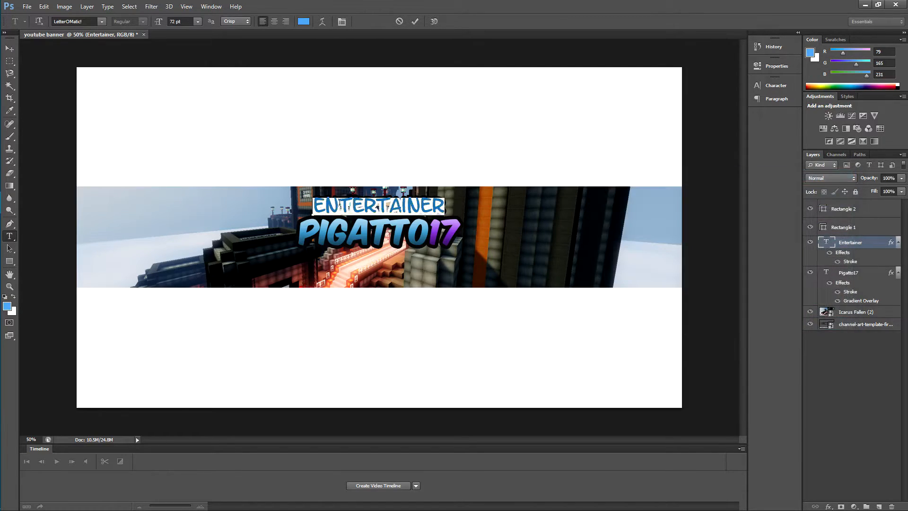
pyautogui.click(313, 197)
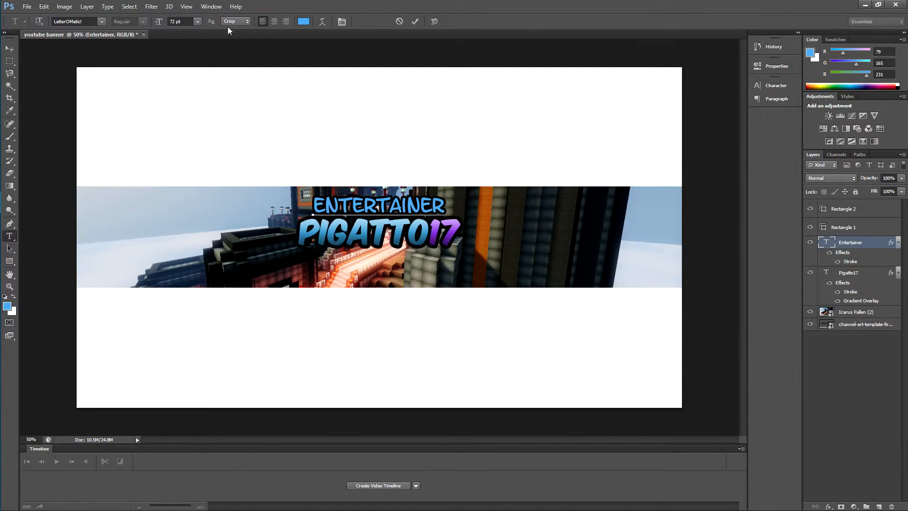
# Add a Gradient Overlay layer style to the Entertainer text with 59% opacity and the Linear style.
pyautogui.click(87, 7)
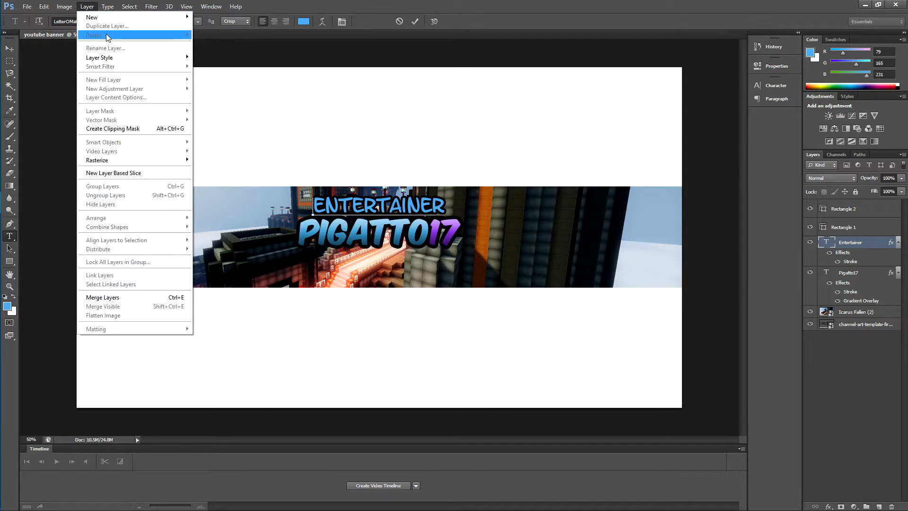
pyautogui.moveTo(116, 59)
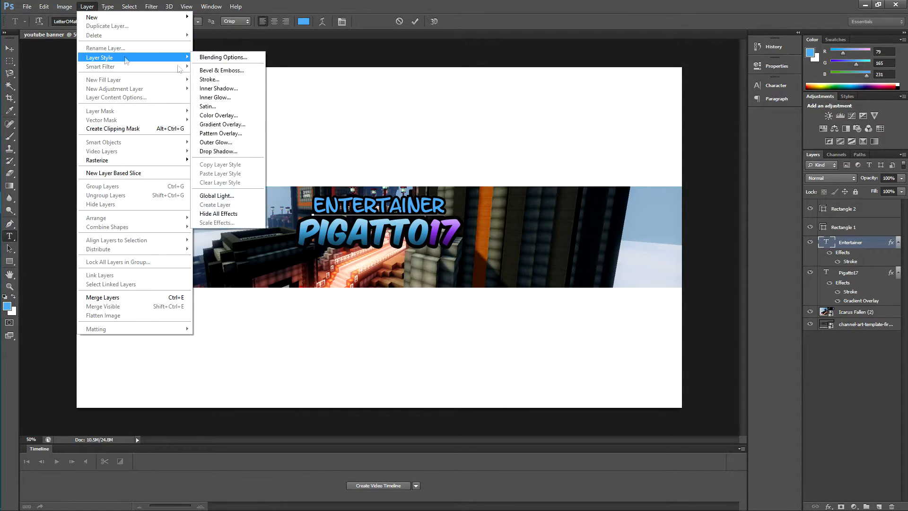
pyautogui.click(237, 128)
pyautogui.moveTo(662, 182); pyautogui.dragTo(640, 184)
pyautogui.click(652, 205)
pyautogui.click(648, 206)
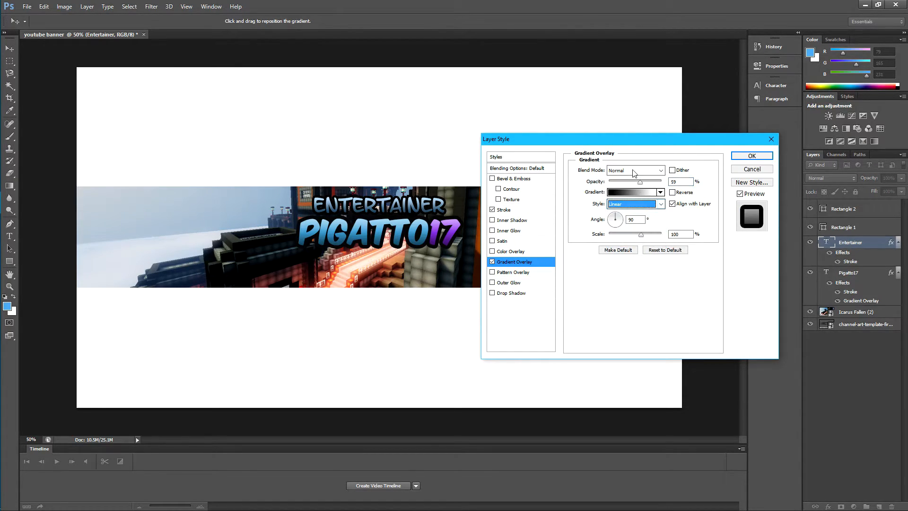
# Set the Entertainer gradient overlay's blend mode to Linear Light, lower its opacity slightly and apply the layer style.
pyautogui.click(636, 171)
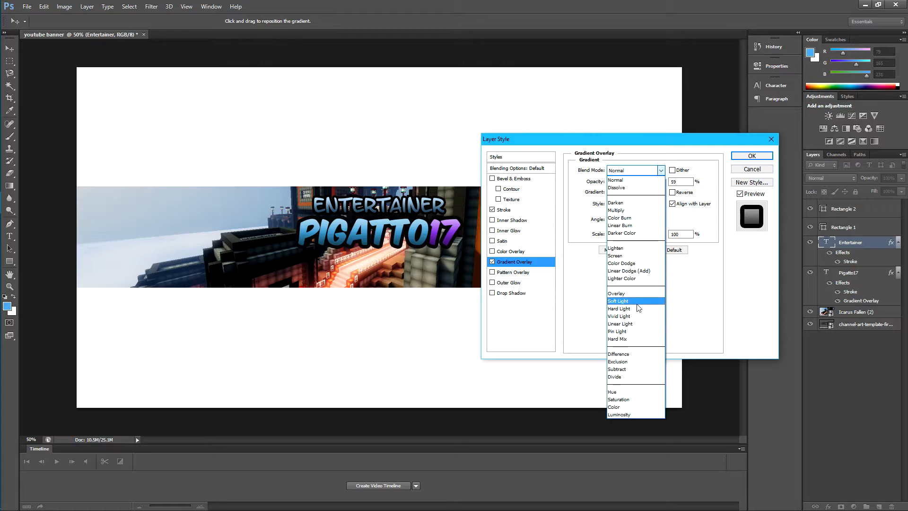
pyautogui.click(642, 316)
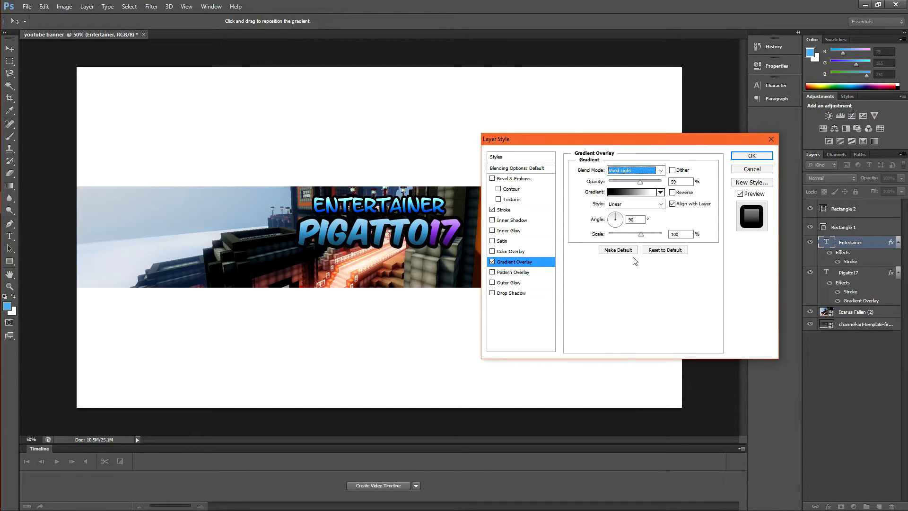
pyautogui.click(661, 170)
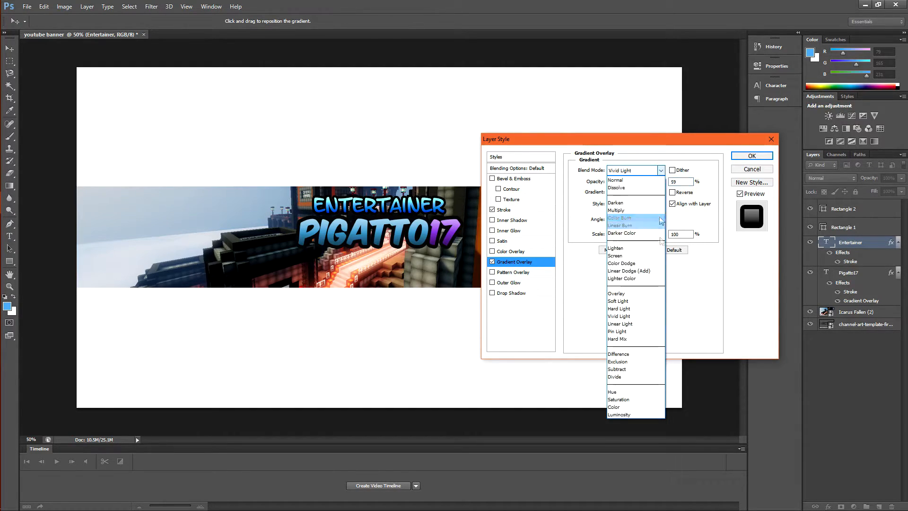
pyautogui.click(648, 323)
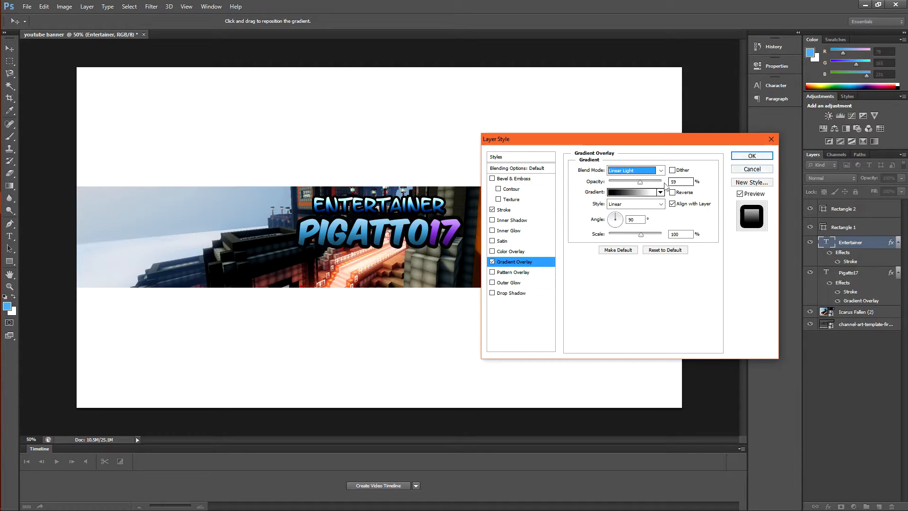
pyautogui.moveTo(641, 183); pyautogui.dragTo(637, 185)
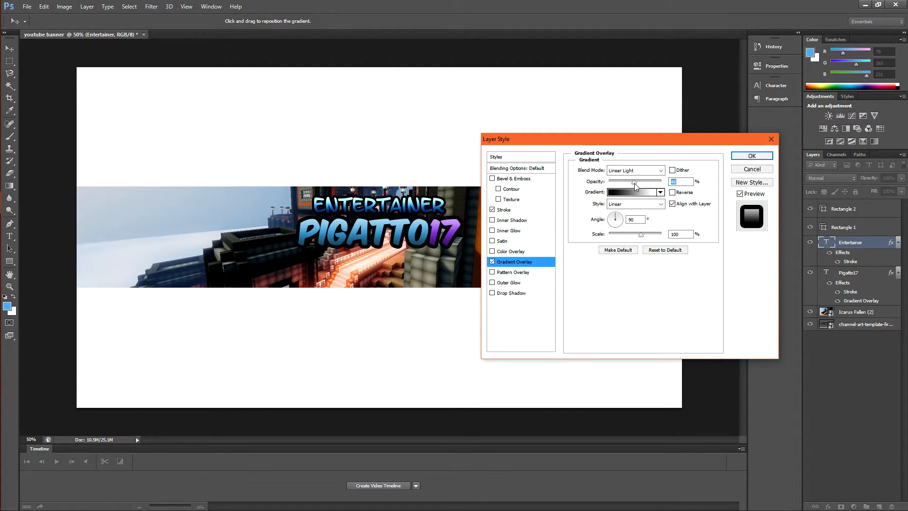
pyautogui.click(752, 155)
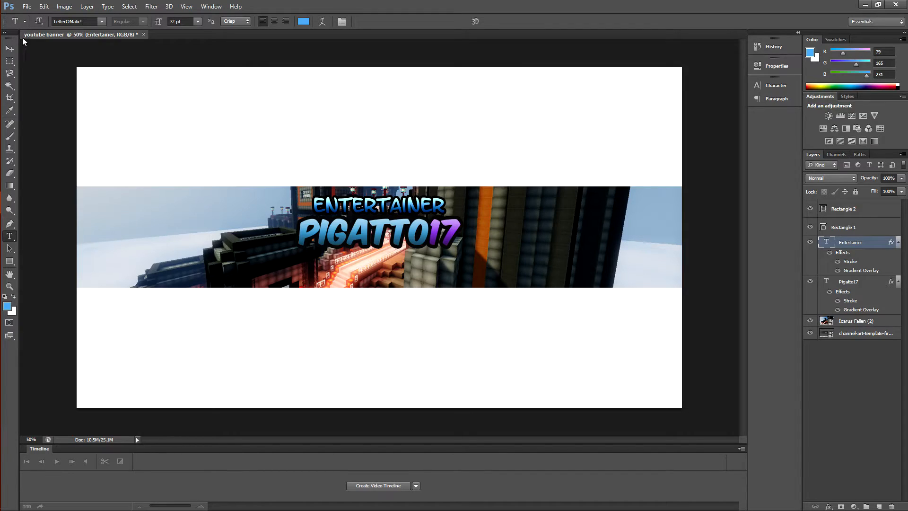
# Add a new text line reading "Tutorials, Gaming & more" just below the Pigatto17 text.
pyautogui.click(310, 259)
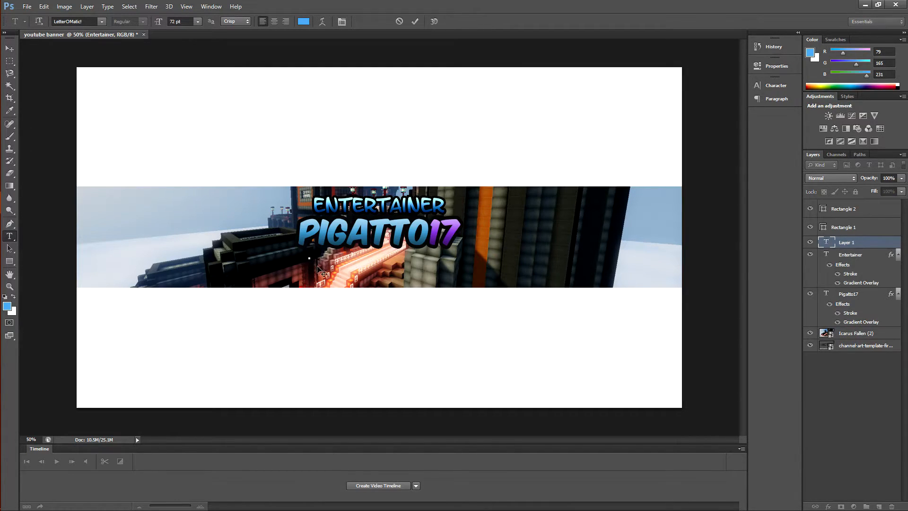
pyautogui.write('TUTORIALS, GAMING ')
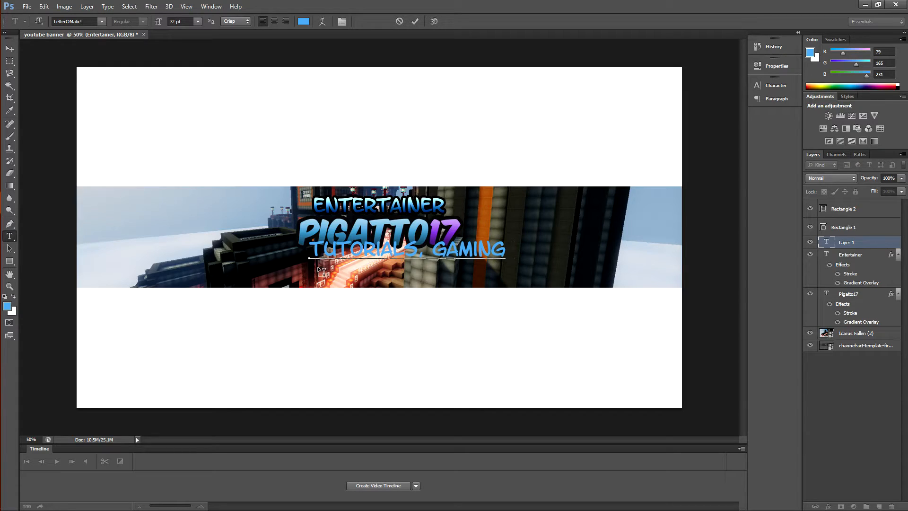
pyautogui.write('& ,PRE')
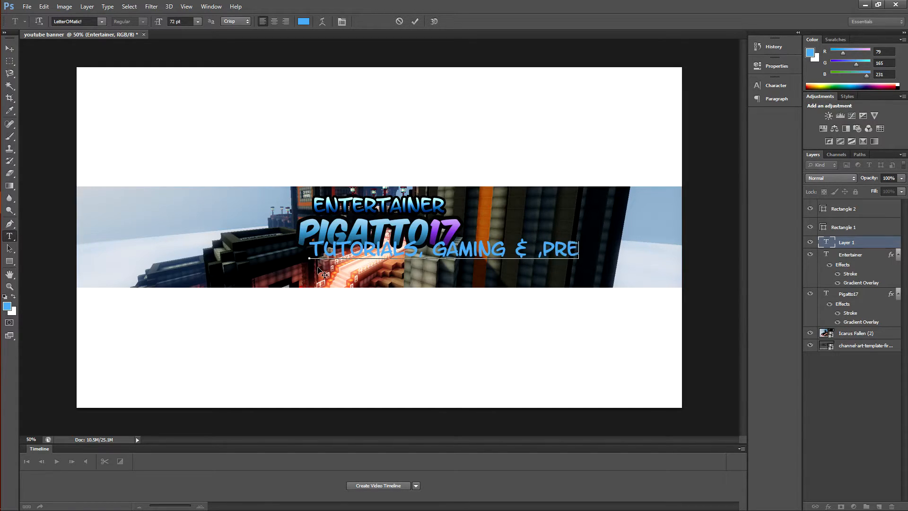
pyautogui.press('BackSpace')
pyautogui.press('BackSpace')
pyautogui.press('BackSpace')
pyautogui.press('BackSpace')
pyautogui.write('MORE')
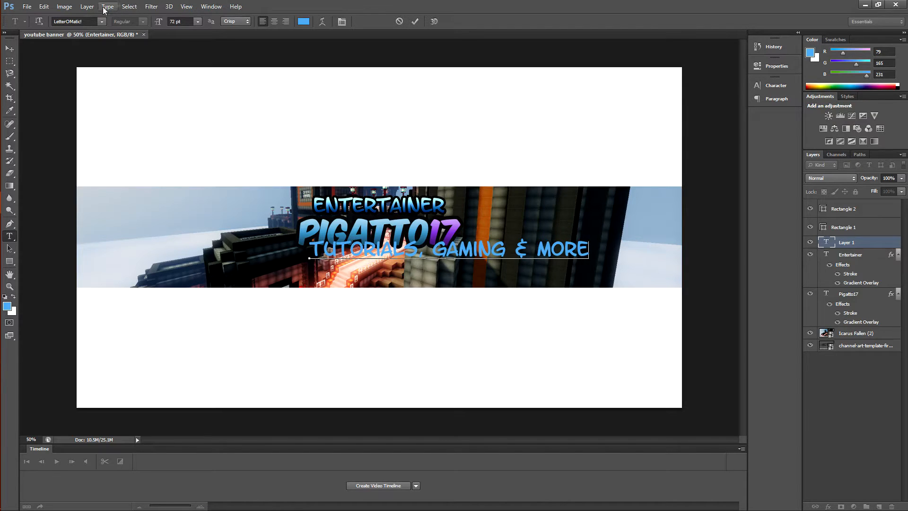
# Select the whole "Tutorials, Gaming & more" line and try the Corbel font on it.
pyautogui.click(198, 22)
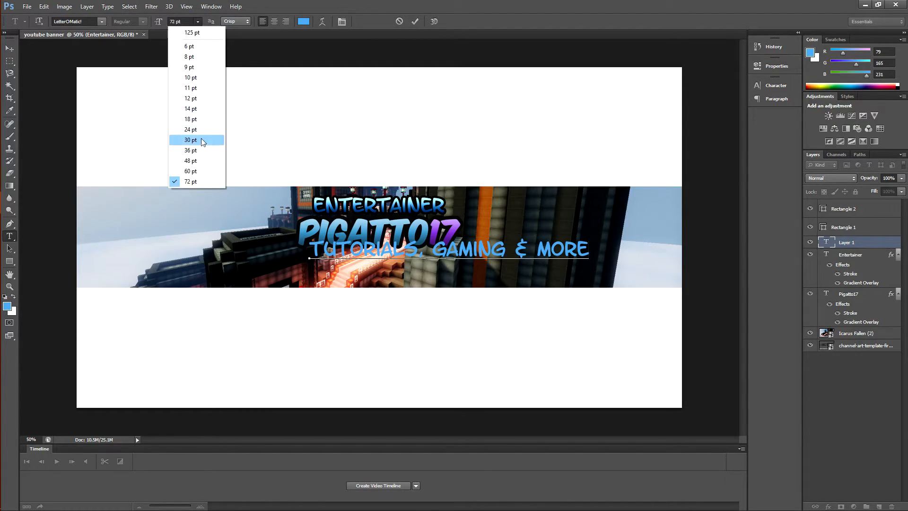
pyautogui.click(575, 246)
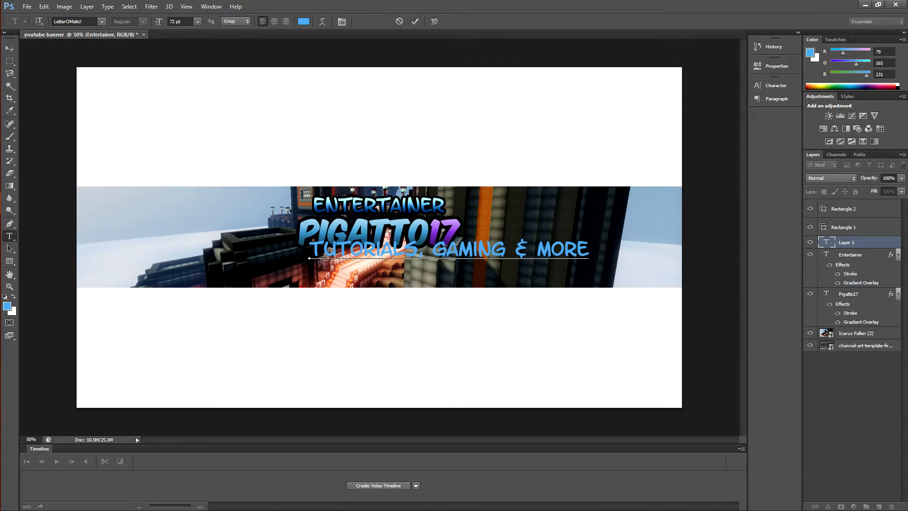
pyautogui.moveTo(587, 249); pyautogui.dragTo(310, 249)
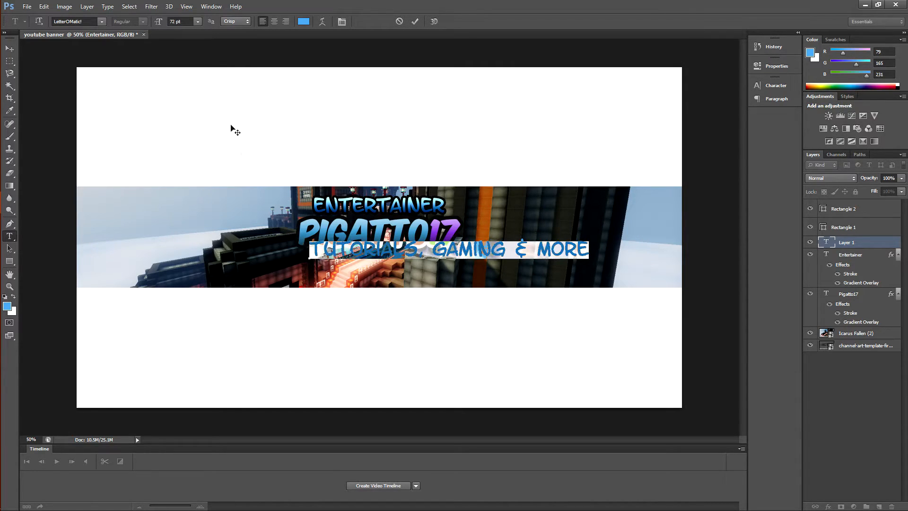
pyautogui.click(101, 21)
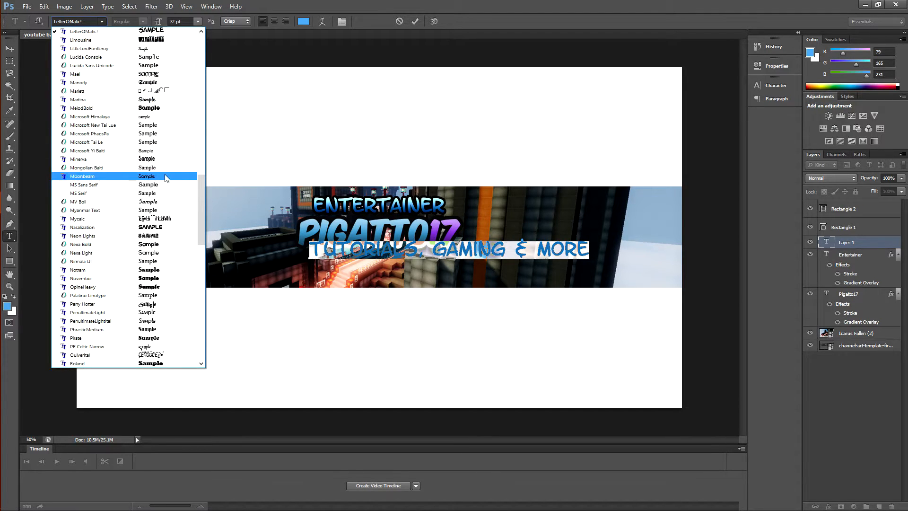
pyautogui.scroll(-1, 178, 194)
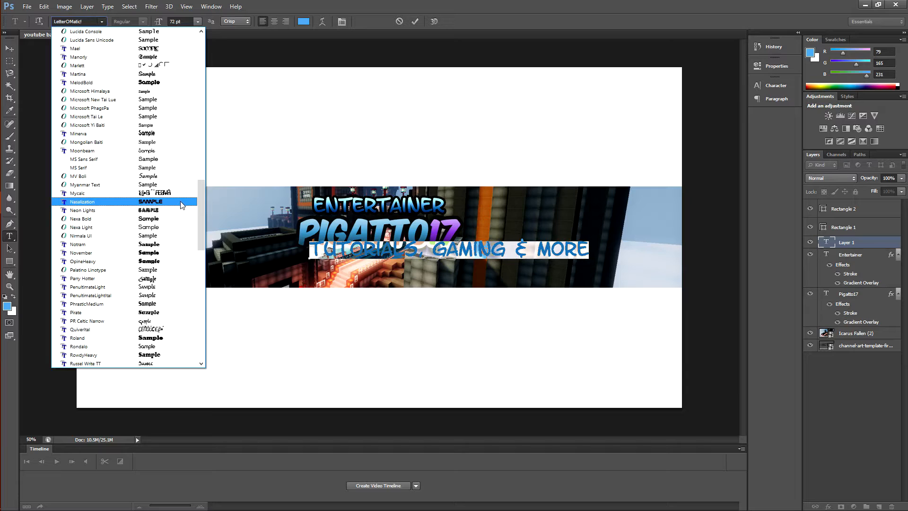
pyautogui.scroll(-5, 180, 227)
pyautogui.scroll(-3, 176, 260)
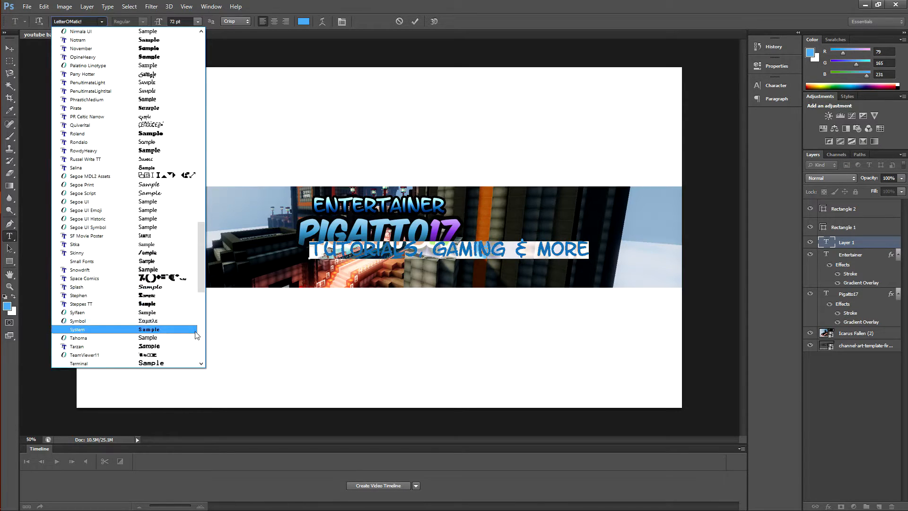
pyautogui.scroll(1, 197, 339)
pyautogui.scroll(4, 197, 339)
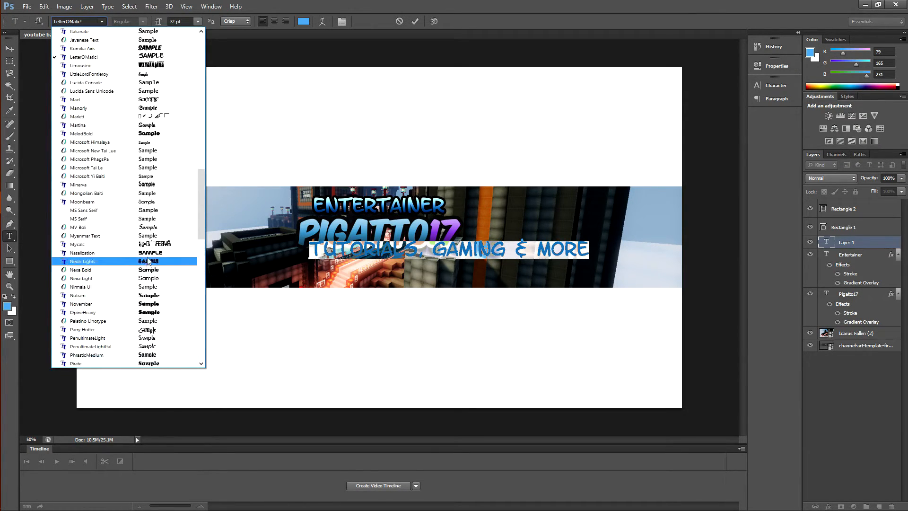
pyautogui.scroll(7, 142, 193)
pyautogui.scroll(7, 139, 143)
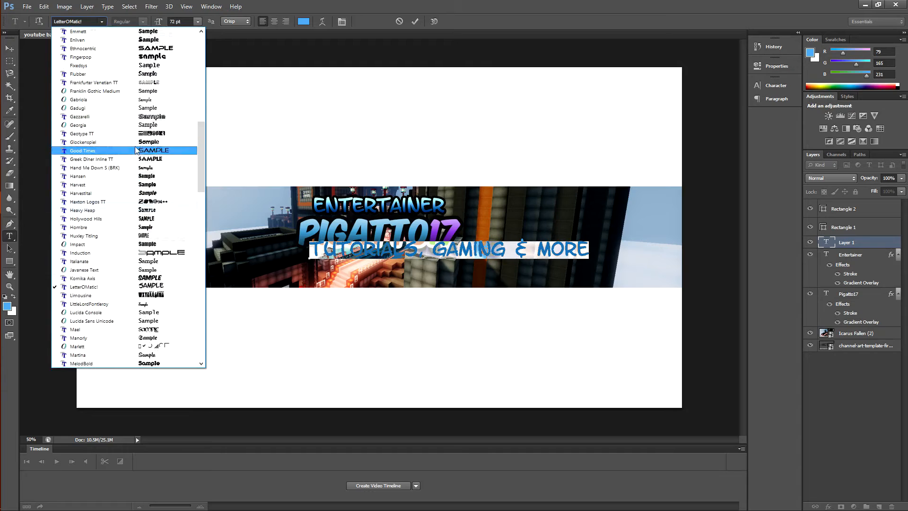
pyautogui.scroll(3, 132, 161)
pyautogui.scroll(3, 126, 162)
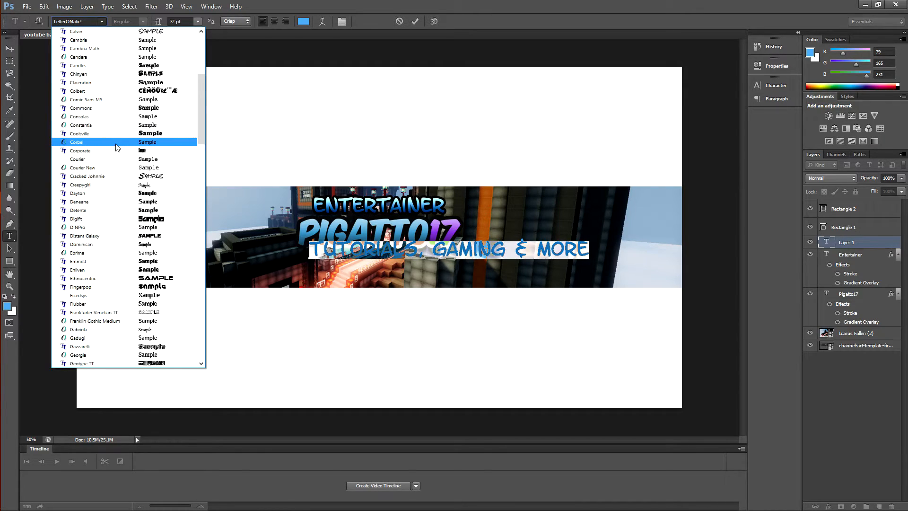
pyautogui.click(117, 148)
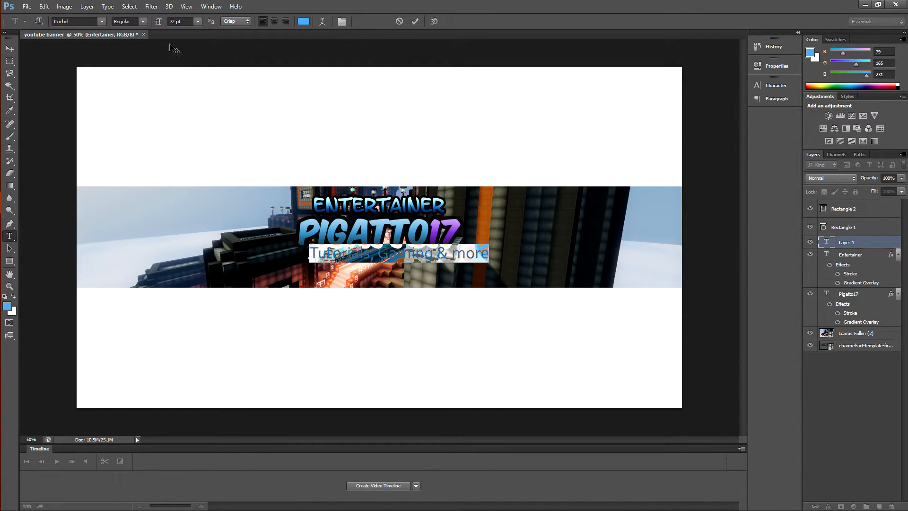
# Try the Comic Sans MS font on the selected tagline text.
pyautogui.click(100, 21)
pyautogui.scroll(3, 142, 95)
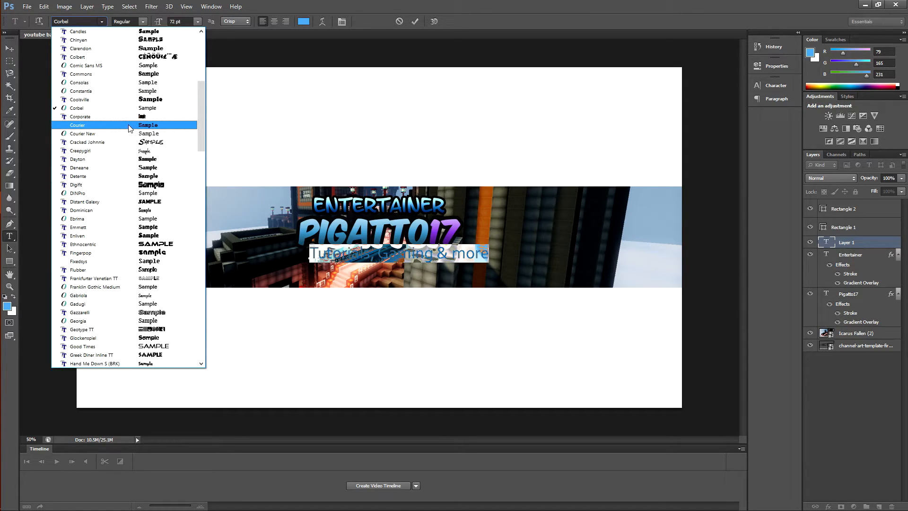
pyautogui.scroll(2, 131, 127)
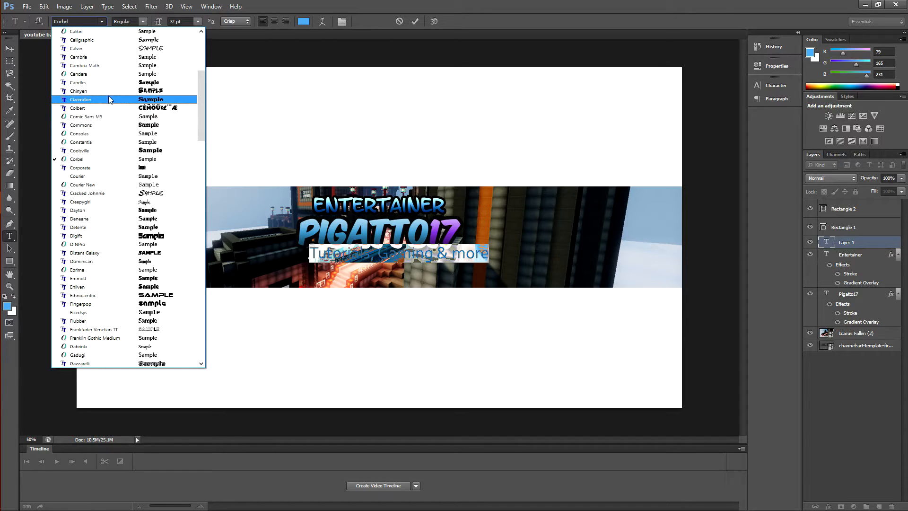
pyautogui.scroll(1, 110, 99)
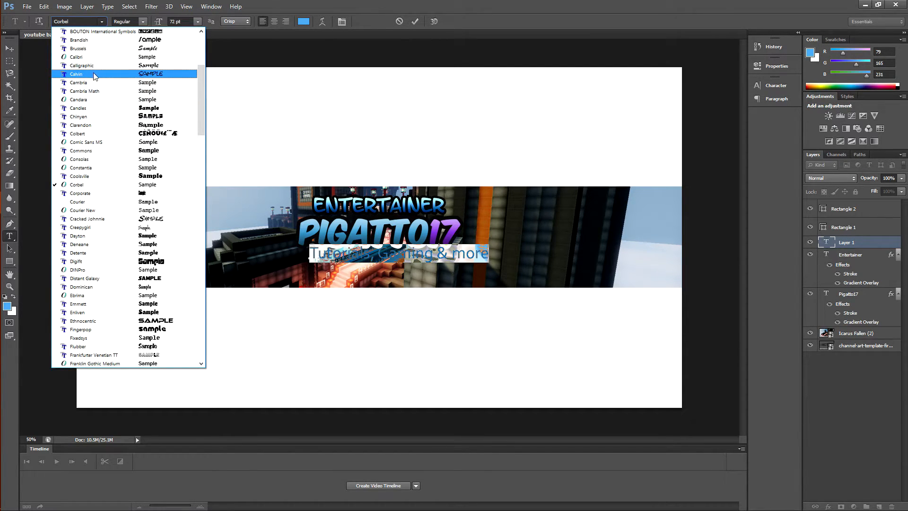
pyautogui.click(93, 145)
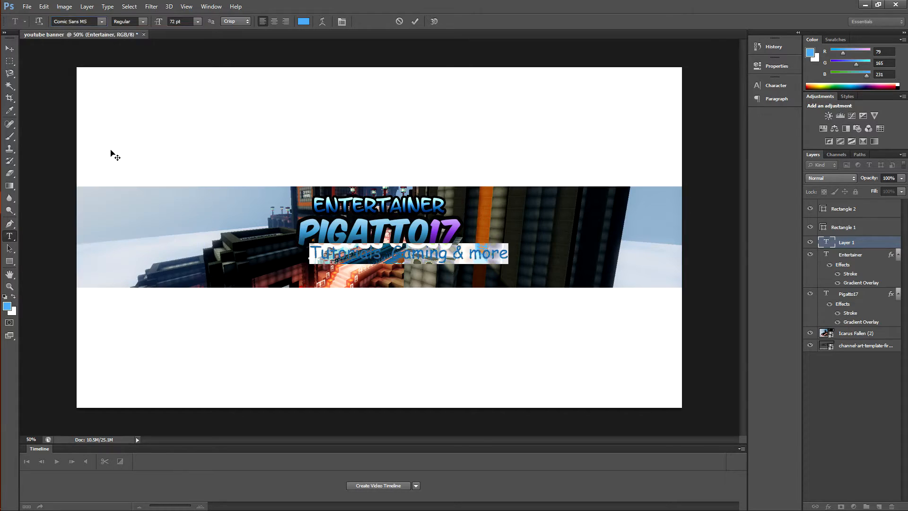
# Set the tagline's font to Lucida Sans Unicode and move the line slightly down so it clears Pigatto17.
pyautogui.click(105, 22)
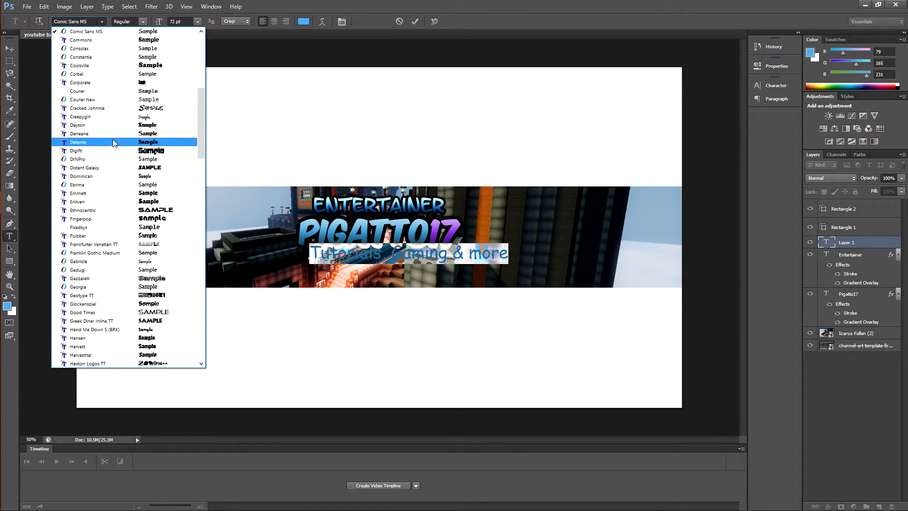
pyautogui.scroll(-6, 114, 142)
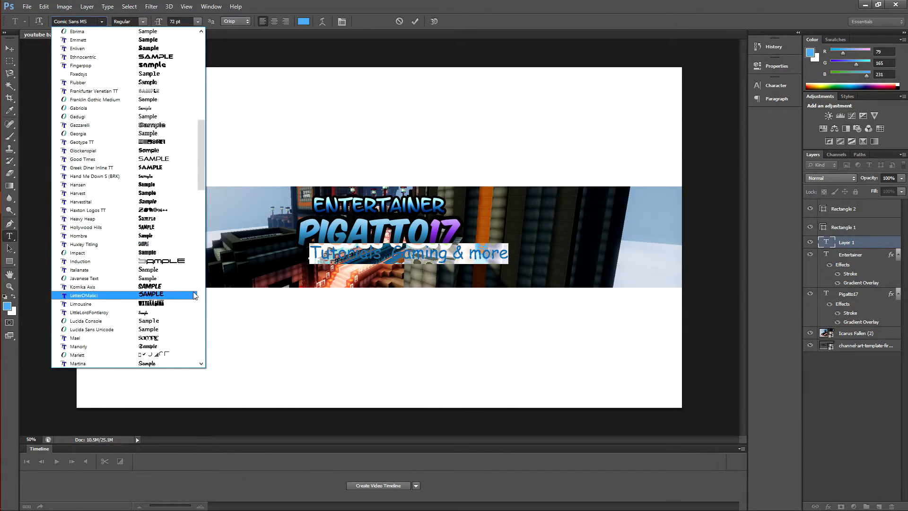
pyautogui.scroll(-2, 191, 300)
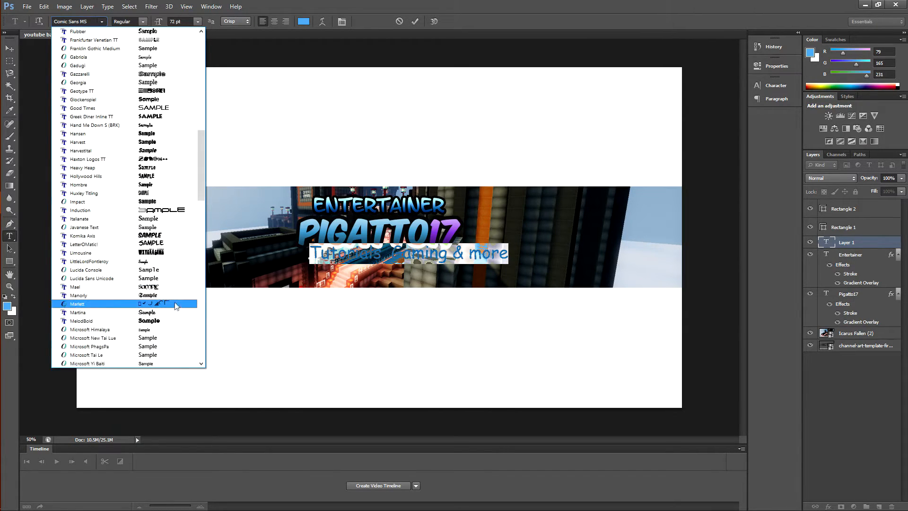
pyautogui.click(158, 280)
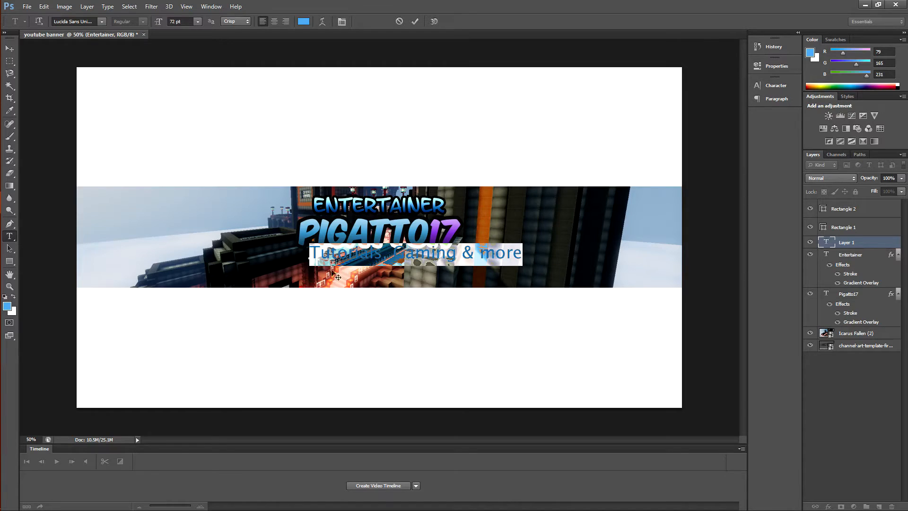
pyautogui.moveTo(322, 280); pyautogui.dragTo(320, 284)
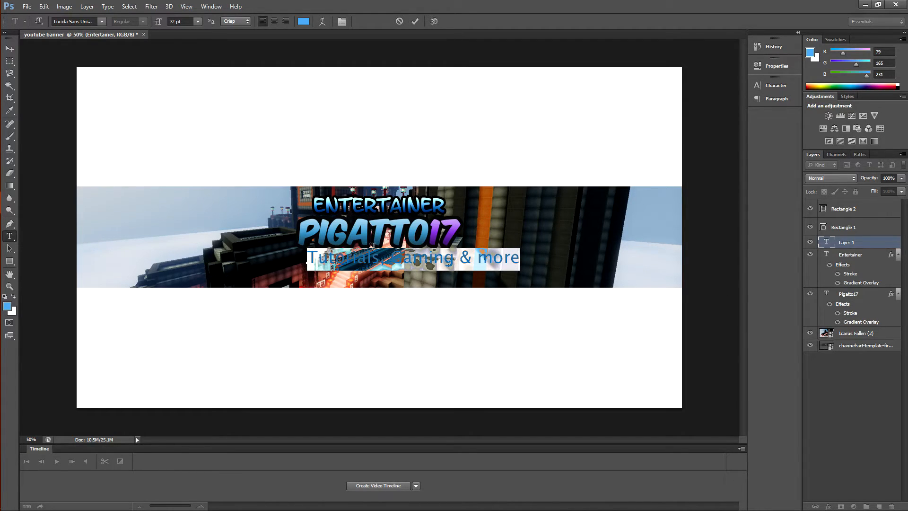
# Capitalise the first letter of "more" so the tagline reads "Tutorials, Gaming & More".
pyautogui.click(527, 262)
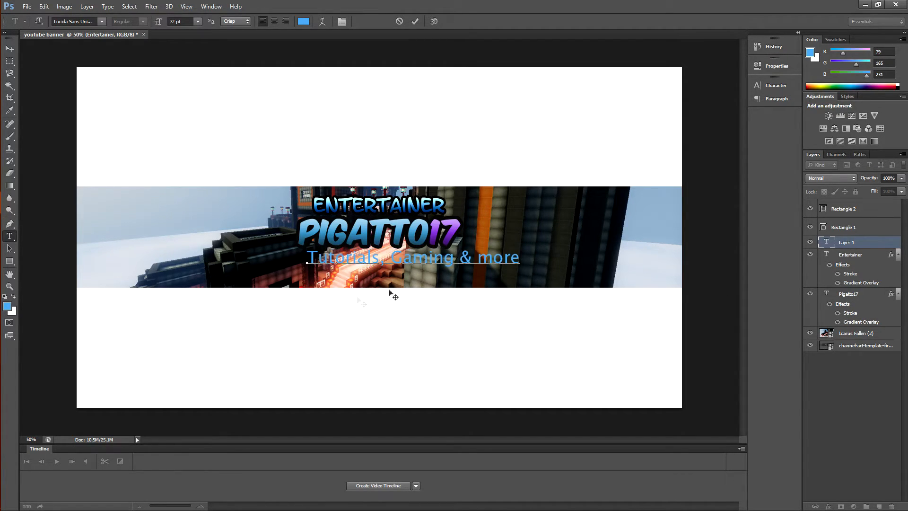
pyautogui.press('BackSpace')
pyautogui.write('M')
# Recolour the whole "Tutorials, Gaming & More" tagline purple (#7d3ebd) and move it left so it sits beneath Pigatto17.
pyautogui.moveTo(519, 258); pyautogui.dragTo(307, 260)
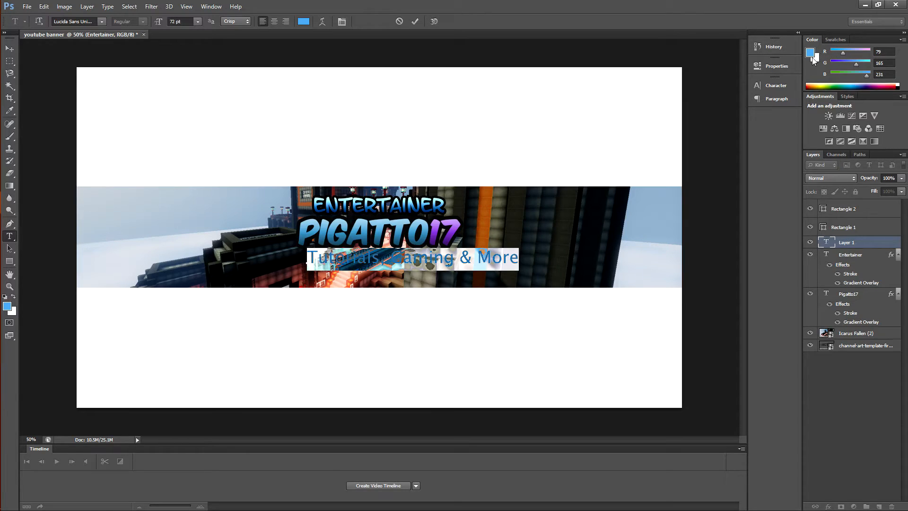
pyautogui.click(811, 56)
pyautogui.moveTo(735, 239); pyautogui.dragTo(727, 226)
pyautogui.moveTo(676, 206); pyautogui.dragTo(676, 225)
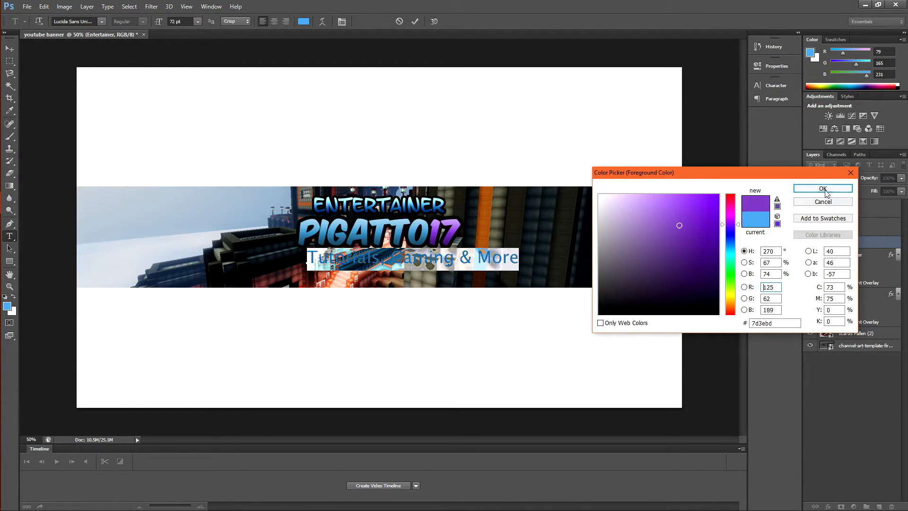
pyautogui.click(823, 188)
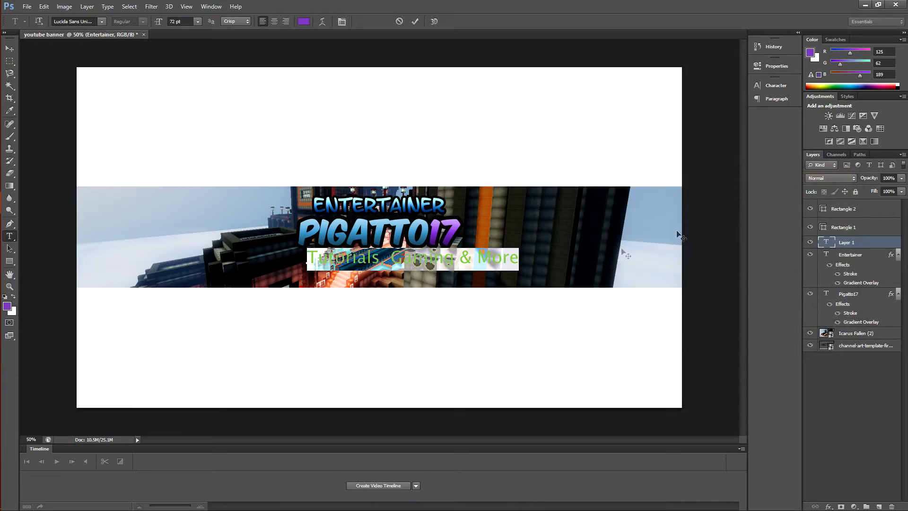
pyautogui.click(311, 258)
pyautogui.click(10, 48)
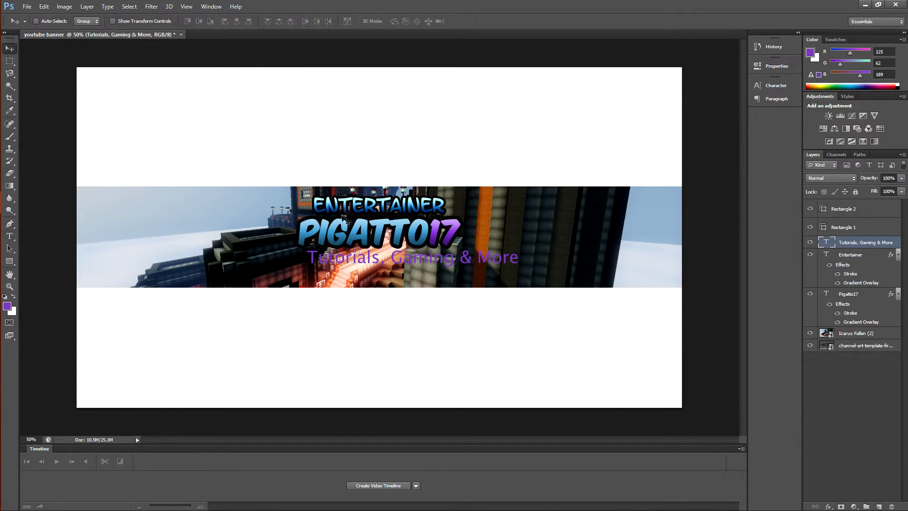
pyautogui.moveTo(362, 264); pyautogui.dragTo(337, 265)
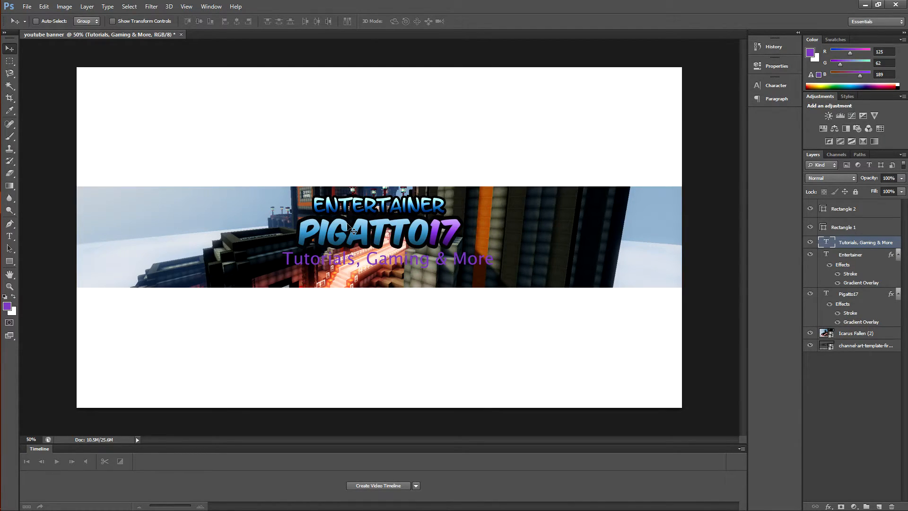
# Add a 7 px black Stroke outside the tagline's letters, with the blend mode set to Normal.
pyautogui.click(87, 6)
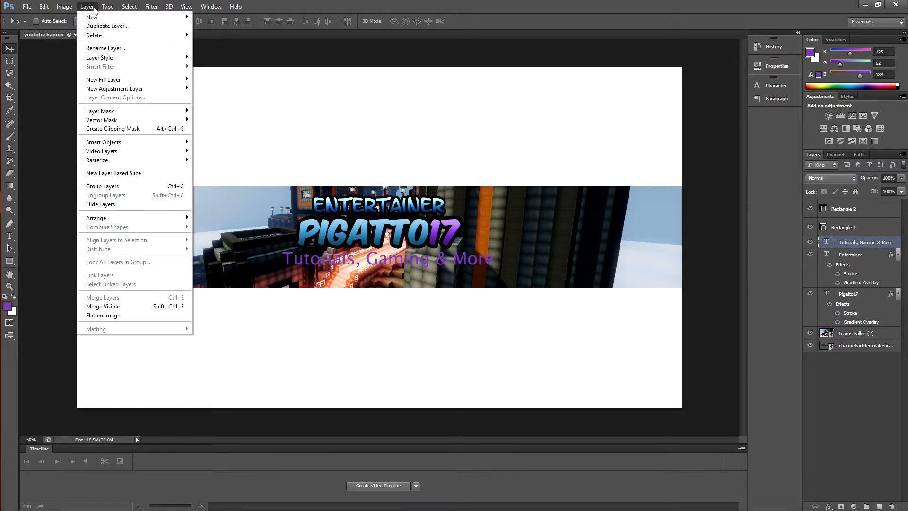
pyautogui.moveTo(111, 58)
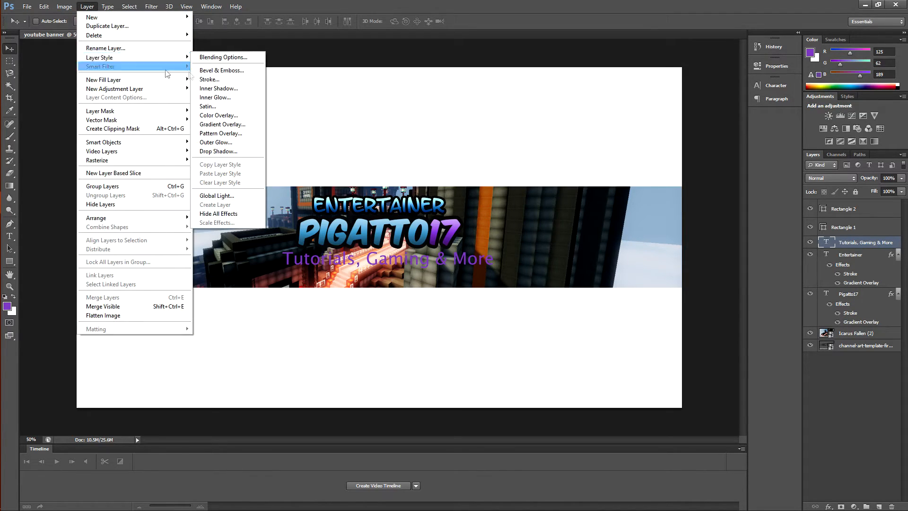
pyautogui.click(208, 80)
pyautogui.moveTo(611, 171); pyautogui.dragTo(613, 172)
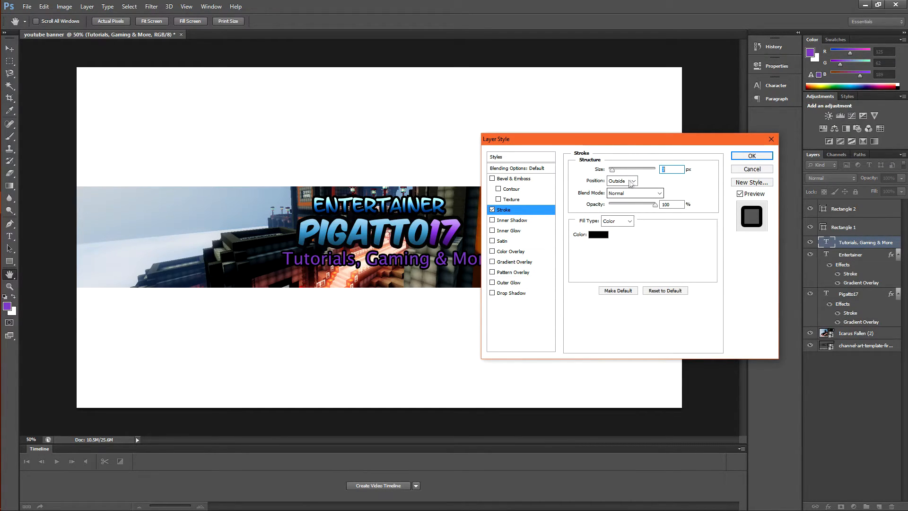
pyautogui.click(658, 194)
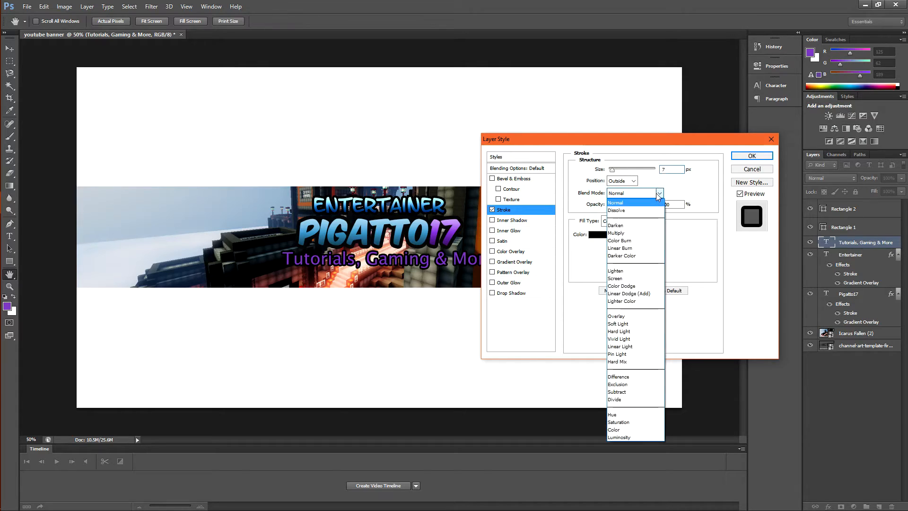
pyautogui.press('Down')
pyautogui.press('Down')
pyautogui.press('Down')
pyautogui.press('Down')
pyautogui.press('Return')
pyautogui.click(656, 192)
pyautogui.click(643, 201)
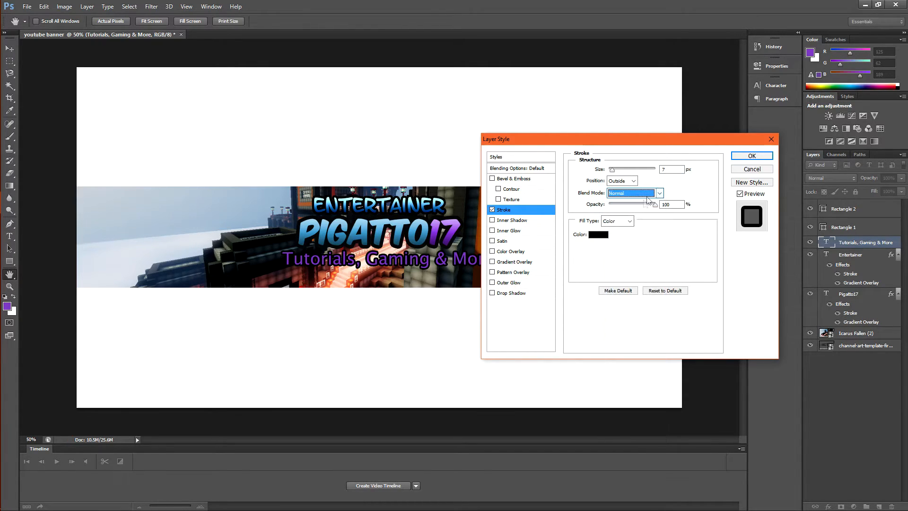
pyautogui.click(743, 159)
# Add a linear black-to-white Gradient Overlay to the tagline with its opacity lowered to about 60%.
pyautogui.click(87, 7)
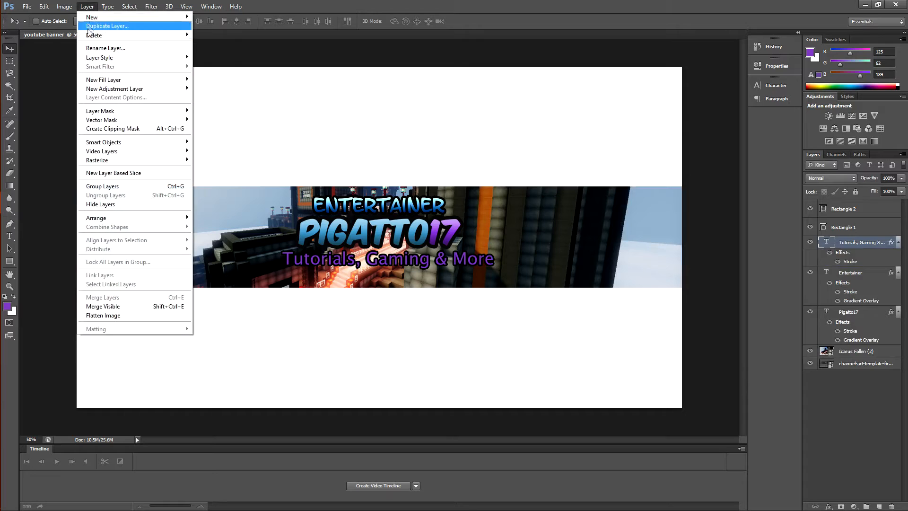
pyautogui.moveTo(106, 58)
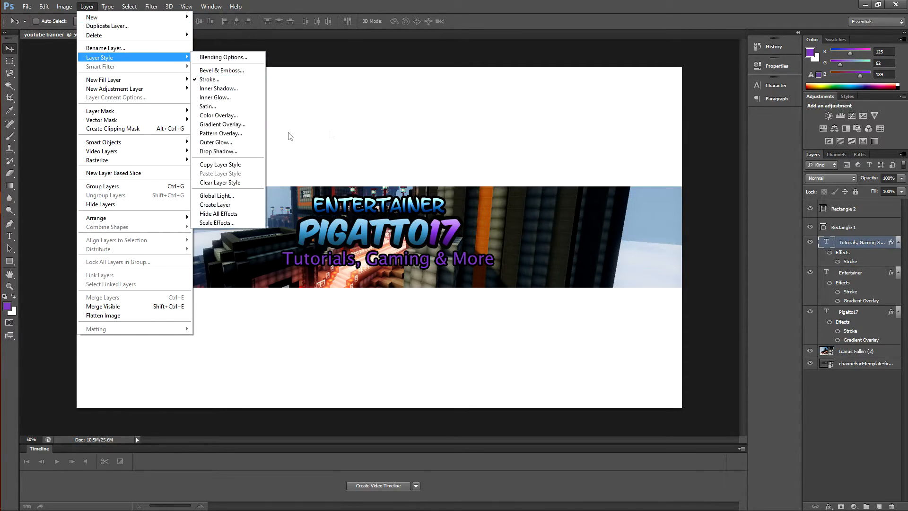
pyautogui.click(227, 124)
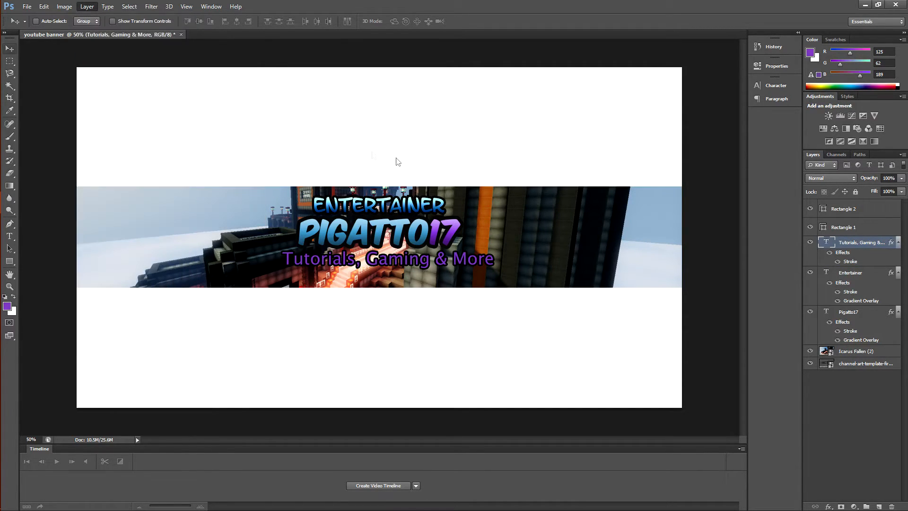
pyautogui.moveTo(659, 182); pyautogui.dragTo(641, 182)
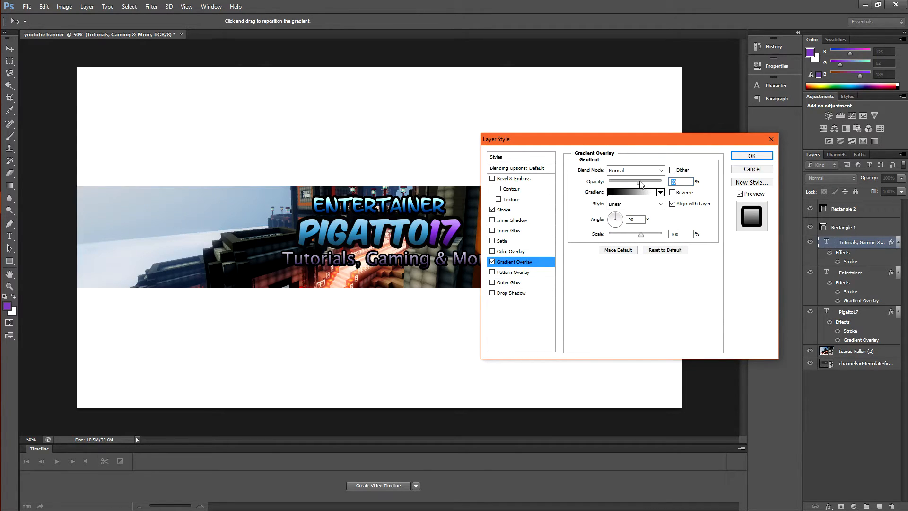
pyautogui.click(752, 155)
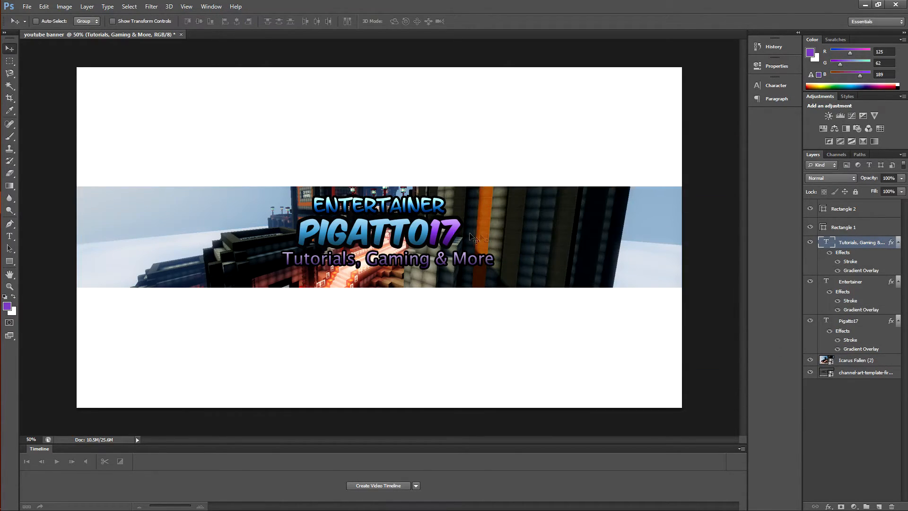
# Move the tagline slightly up towards Pigatto17 and centre it horizontally on the whole canvas.
pyautogui.moveTo(344, 259); pyautogui.dragTo(337, 257)
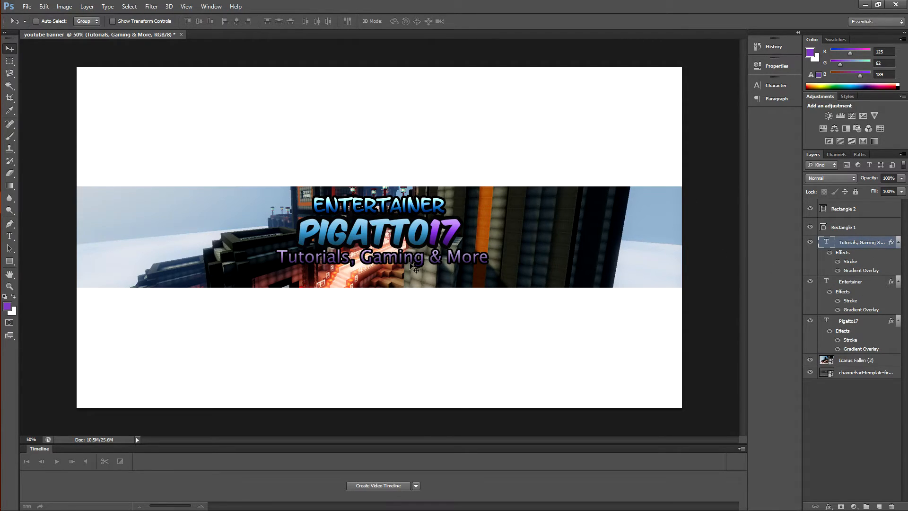
pyautogui.hotkey('ctrl', 'a')
pyautogui.click(236, 21)
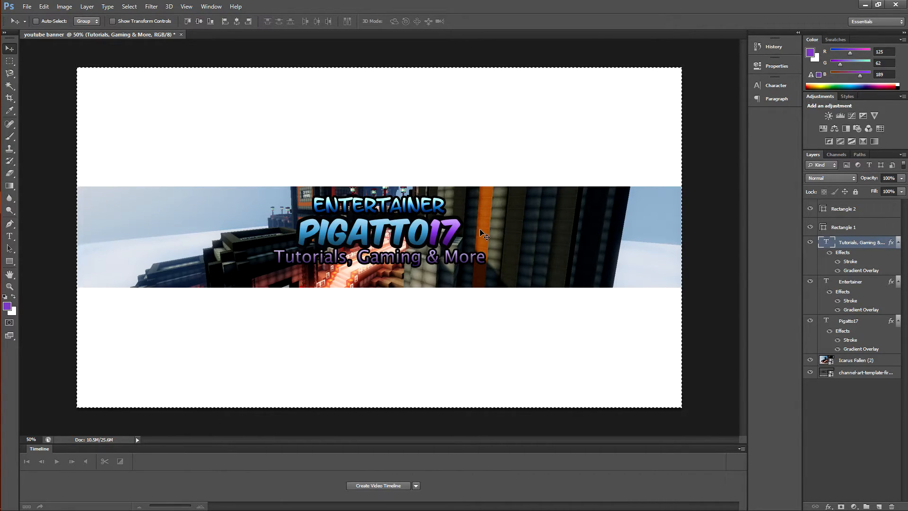
# Merge the tagline, Entertainer and Pigatto17 text layers into a single layer.
pyautogui.hotkey('ctrl', '+')
pyautogui.hotkey('ctrl', '+')
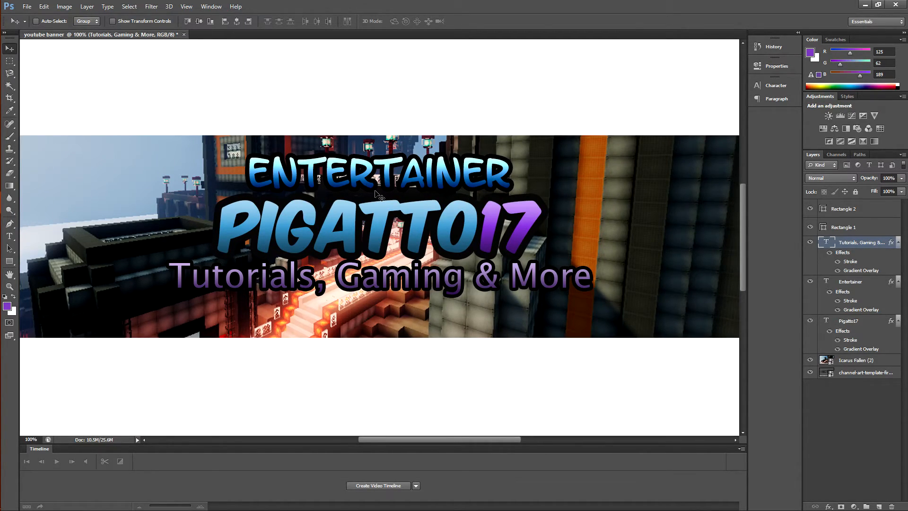
pyautogui.hotkey('ctrl', '-')
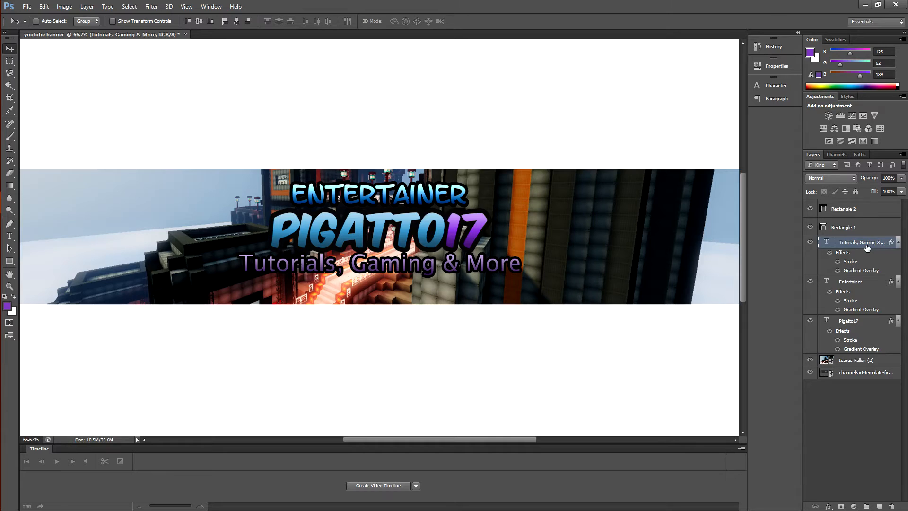
pyautogui.keyDown('ctrl'); pyautogui.click(852, 323); pyautogui.keyUp('ctrl')
pyautogui.keyDown('ctrl'); pyautogui.click(850, 285); pyautogui.keyUp('ctrl')
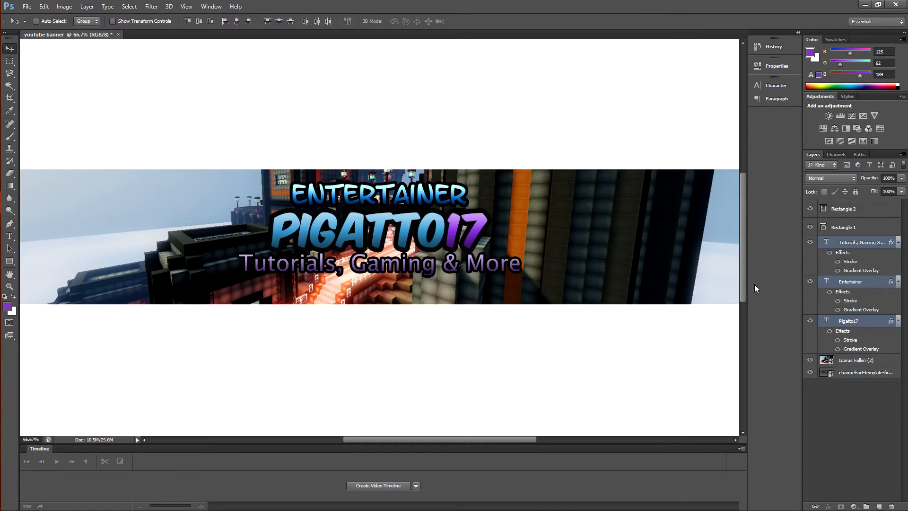
pyautogui.hotkey('ctrl', 'e')
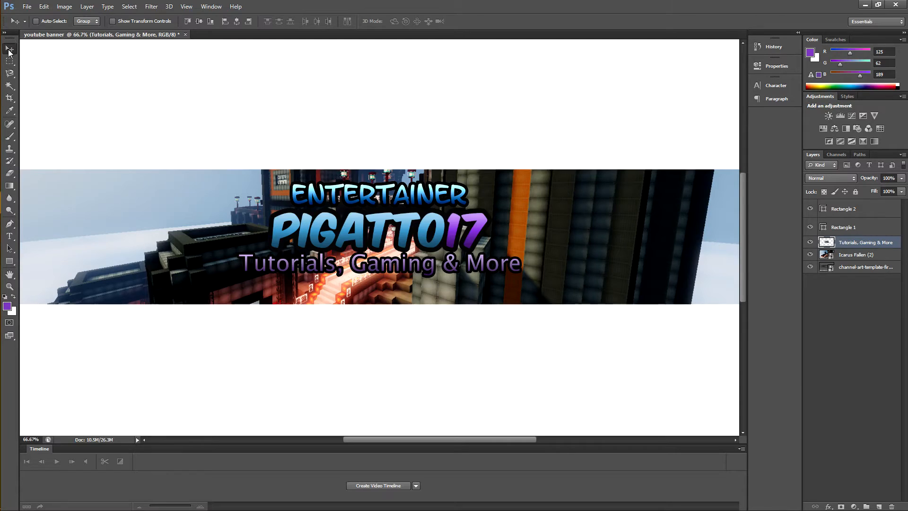
# Move the merged text block slightly down within the visible strip and centre it horizontally on the canvas.
pyautogui.moveTo(332, 224)
pyautogui.mouseDown()
pyautogui.moveTo(686, 175)
pyautogui.moveTo(365, 195)
pyautogui.moveTo(330, 224)
pyautogui.mouseUp()
pyautogui.hotkey('ctrl', 'd')
pyautogui.moveTo(380, 230)
pyautogui.mouseDown()
pyautogui.moveTo(376, 242)
pyautogui.moveTo(373, 235)
pyautogui.mouseUp()
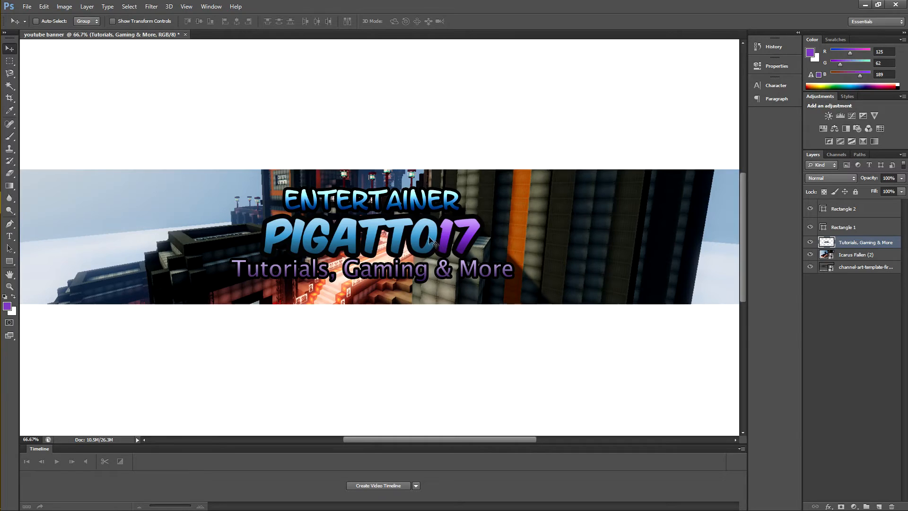
pyautogui.click(237, 23)
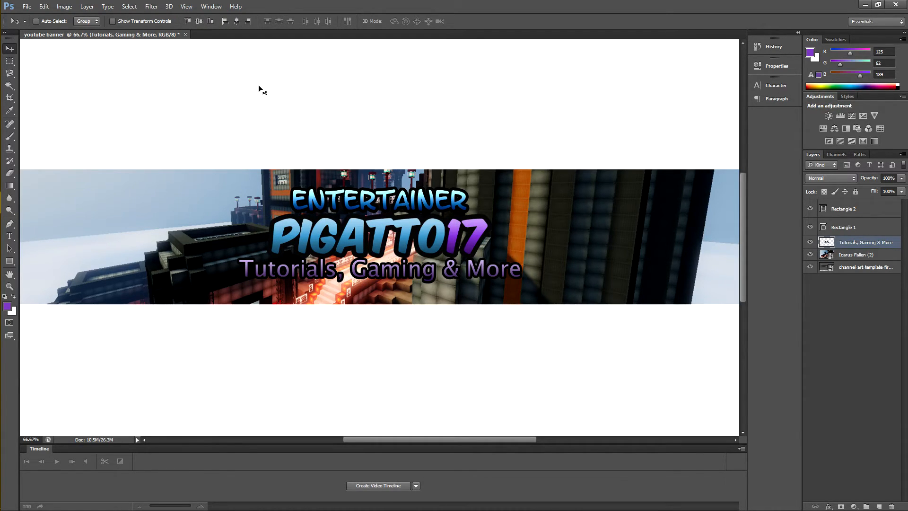
# Add a new empty layer and place it directly beneath the merged text layer.
pyautogui.click(879, 507)
pyautogui.moveTo(855, 243); pyautogui.dragTo(854, 258)
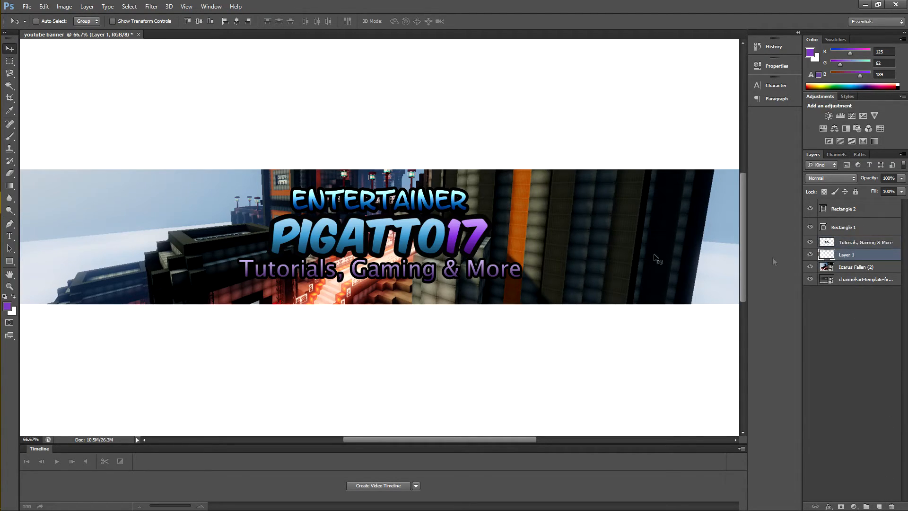
# Choose the Brush tool for the new empty layer and open its size and hardness settings.
pyautogui.click(9, 136)
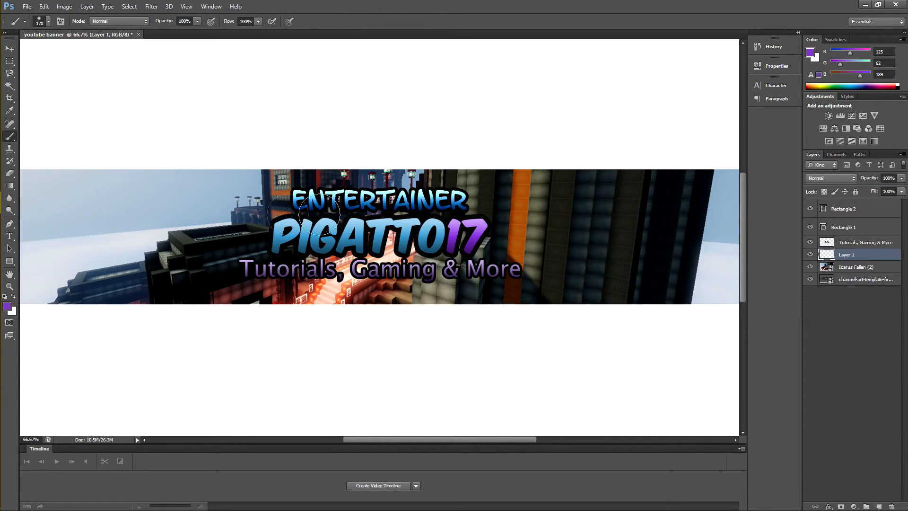
pyautogui.click(48, 21)
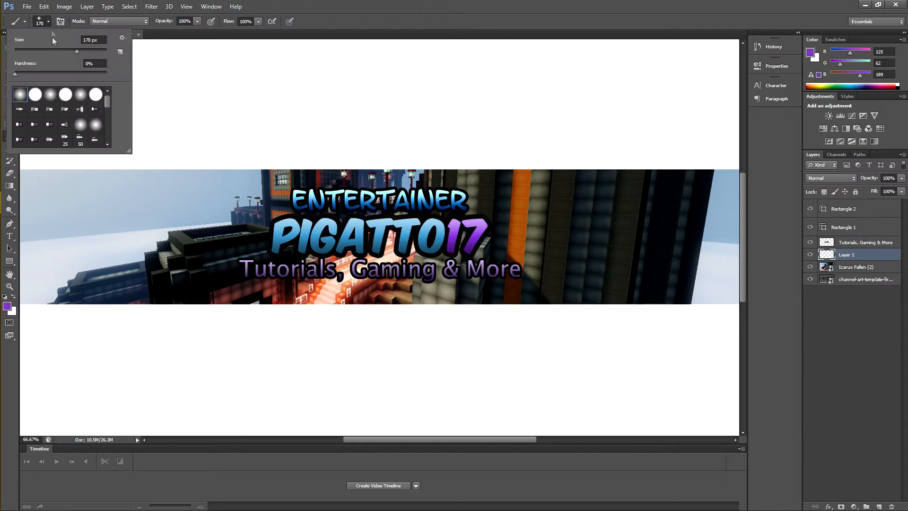